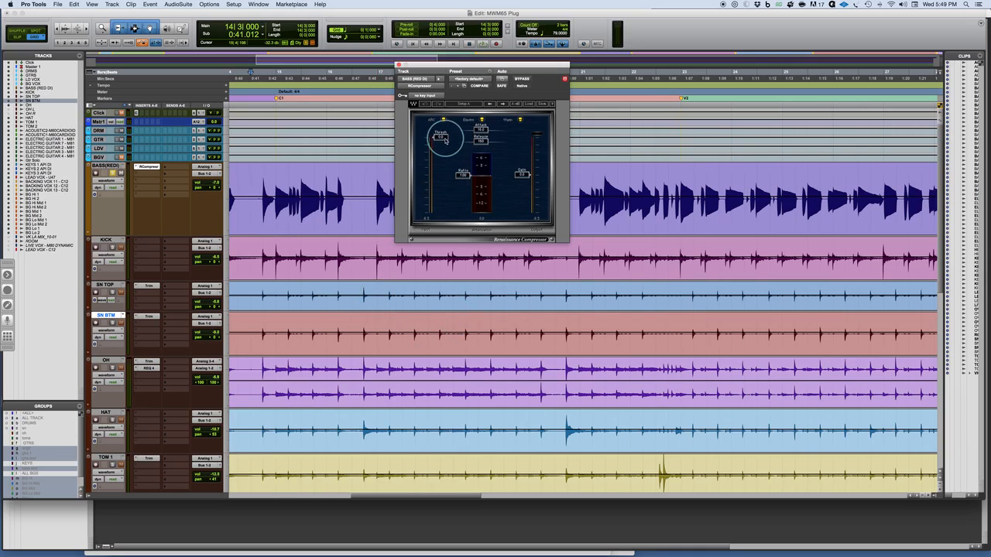
# - Set the bass compressor to Manual release mode, about -40.2 threshold, 0.50 attack and 5.00 release, and raise its output gain
pyautogui.moveTo(444, 140); pyautogui.dragTo(445, 192)
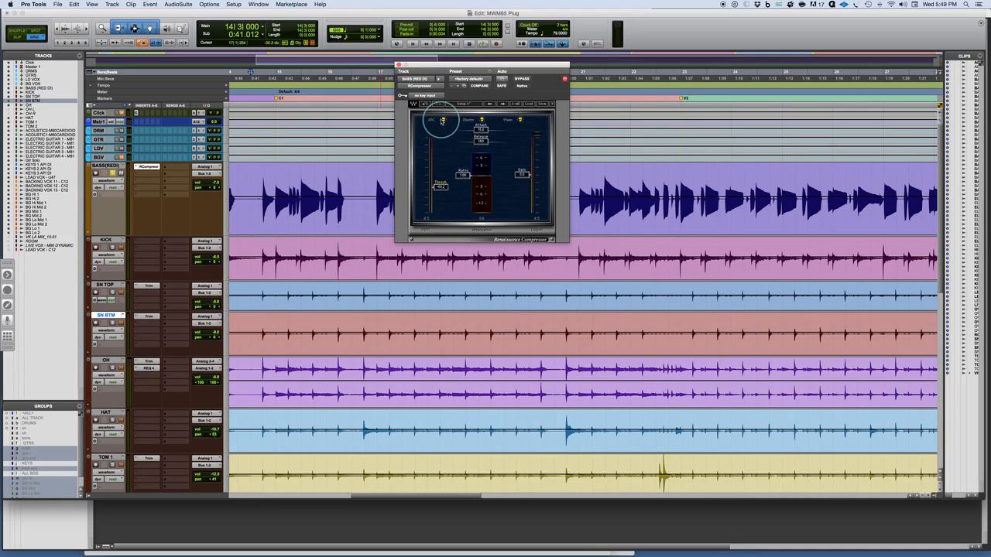
pyautogui.moveTo(456, 65); pyautogui.dragTo(464, 112)
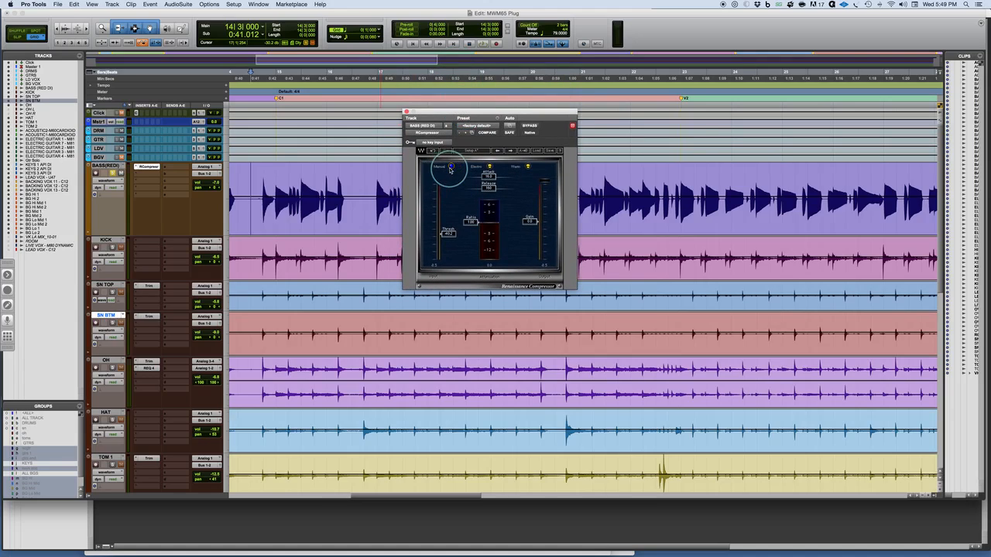
pyautogui.moveTo(491, 177); pyautogui.dragTo(428, 179)
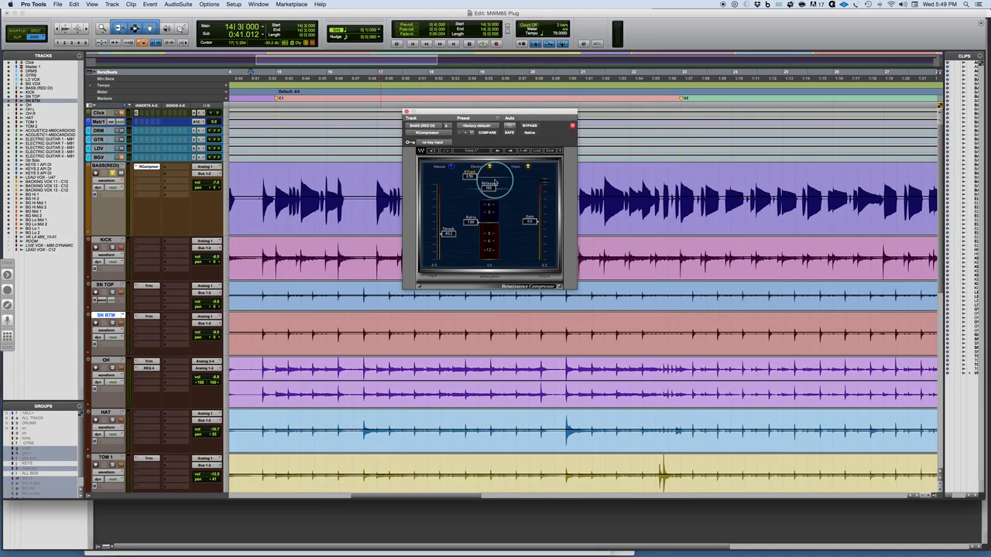
pyautogui.moveTo(489, 187); pyautogui.dragTo(429, 188)
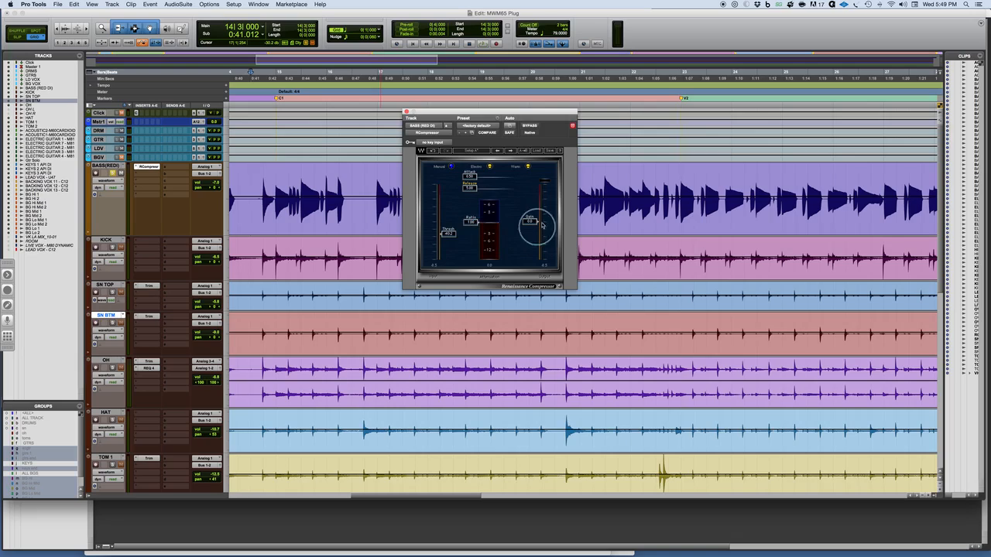
pyautogui.moveTo(527, 221); pyautogui.dragTo(525, 211)
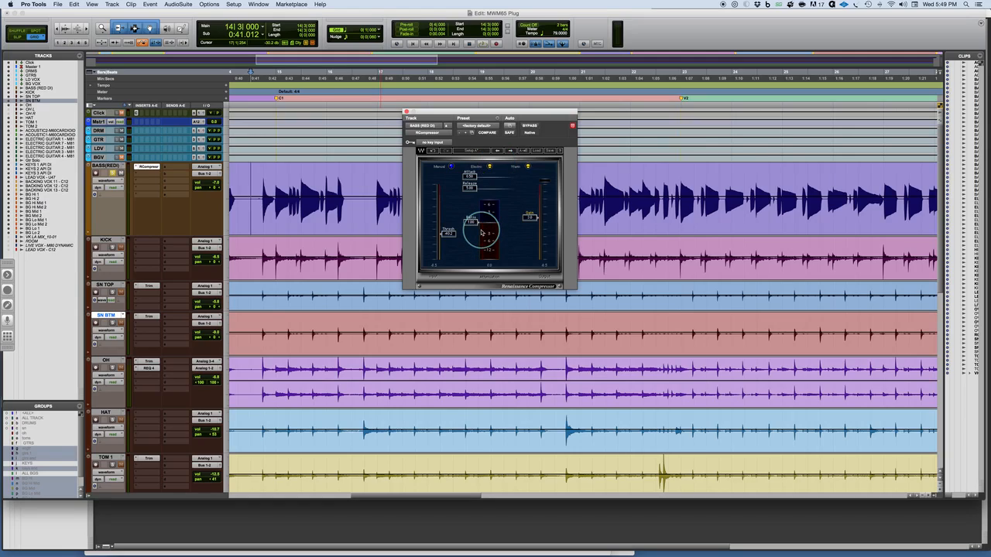
# - Bypass the bass compressor and listen to the song, restarting playback from 20|4|000 just before verse 2
pyautogui.click(529, 126)
pyautogui.press('space')
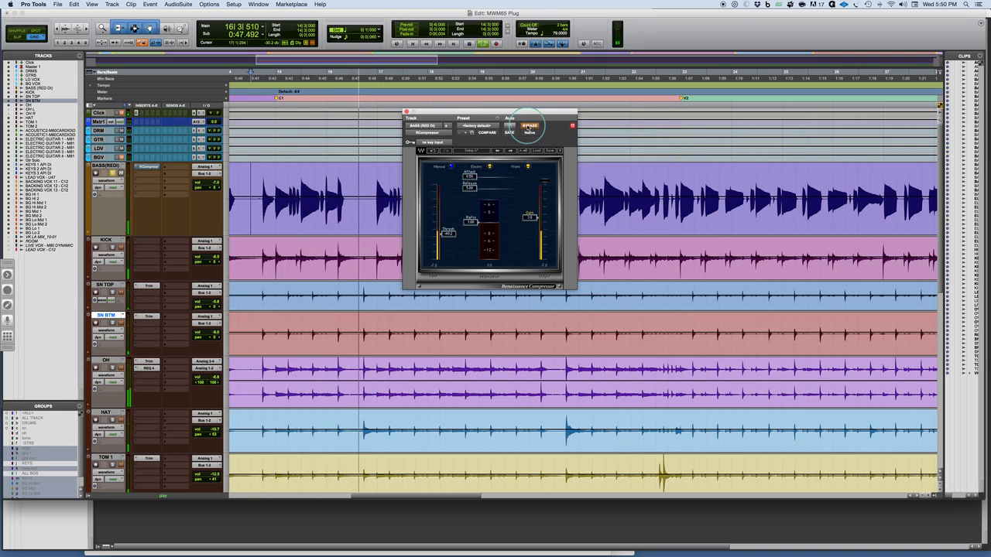
pyautogui.moveTo(538, 114); pyautogui.dragTo(491, 220)
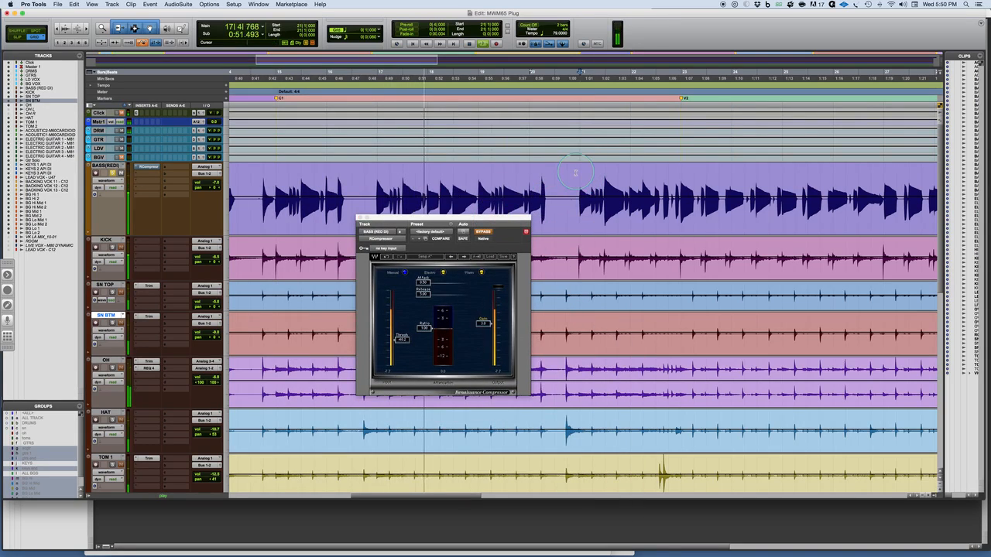
pyautogui.press('space')
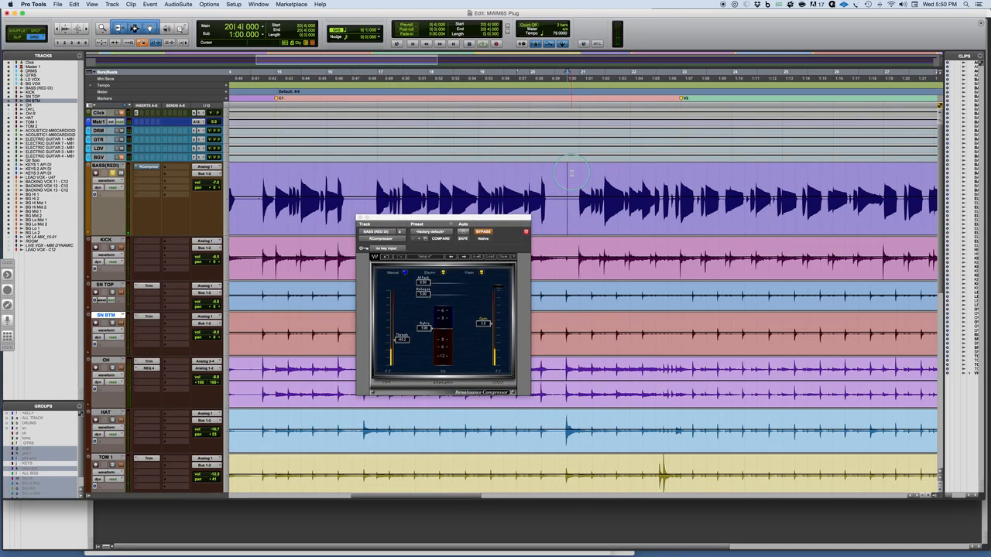
pyautogui.press('space')
pyautogui.moveTo(487, 218); pyautogui.dragTo(507, 219)
pyautogui.hscroll(5, 639, 254)
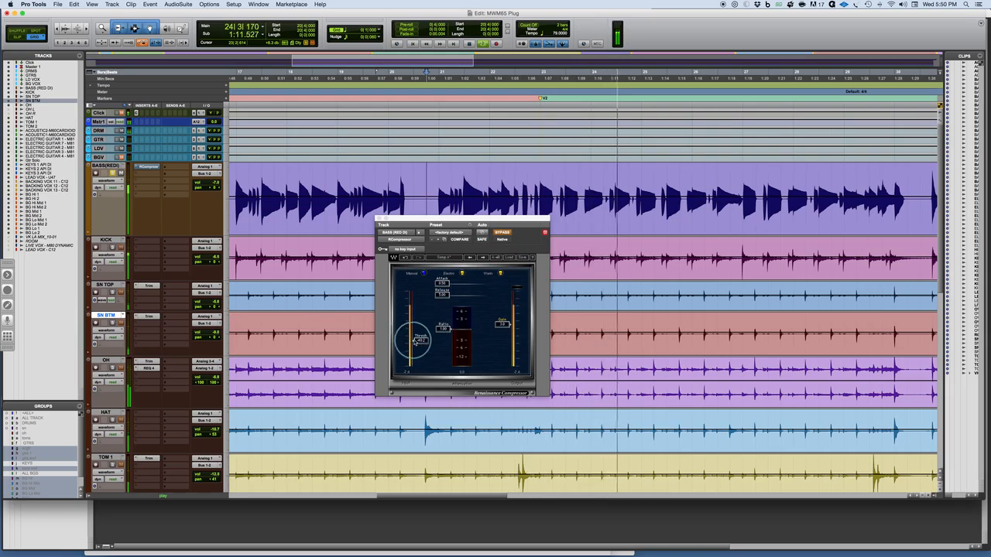
# - Raise the bass compressor's ratio to about 1.13 during playback and take the plug-in out of bypass
pyautogui.moveTo(447, 330); pyautogui.dragTo(446, 339)
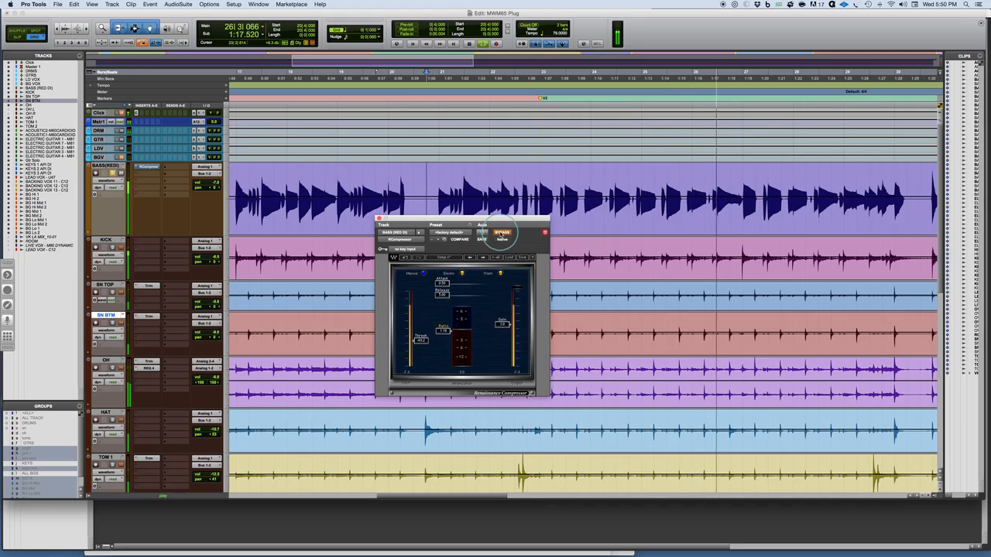
pyautogui.click(502, 232)
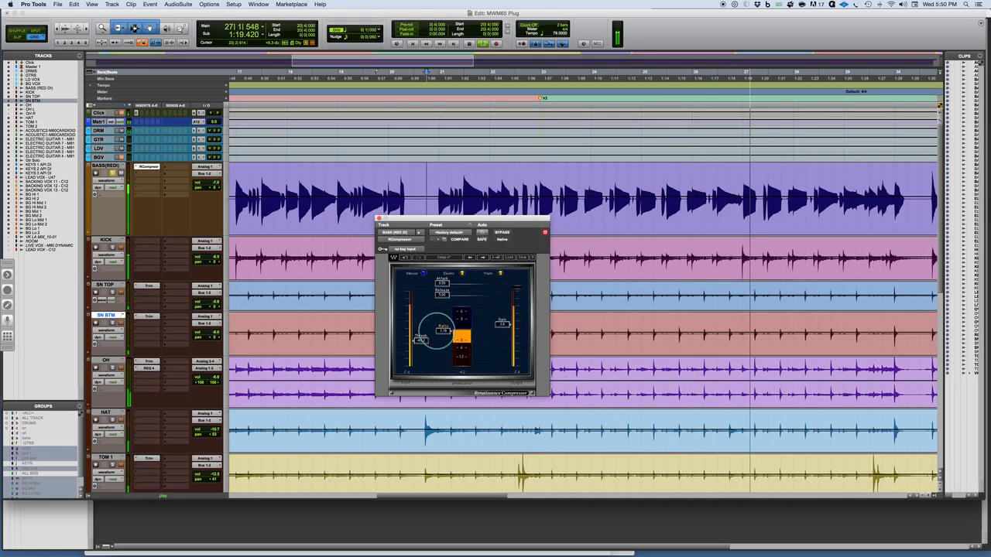
pyautogui.moveTo(439, 332); pyautogui.dragTo(437, 329)
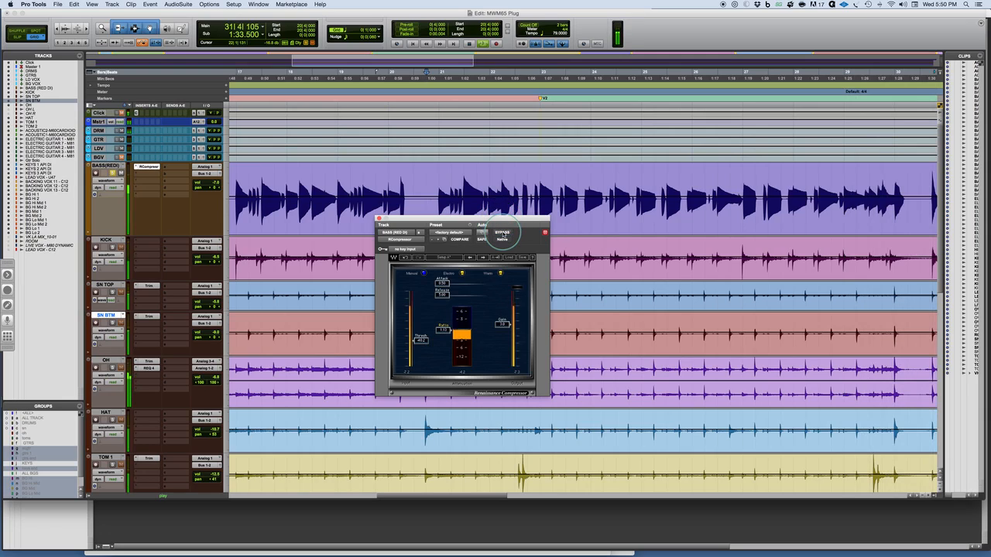
# - Compare the bass with the compressor bypassed and active while the song plays, with the timeline zoomed out
pyautogui.click(502, 233)
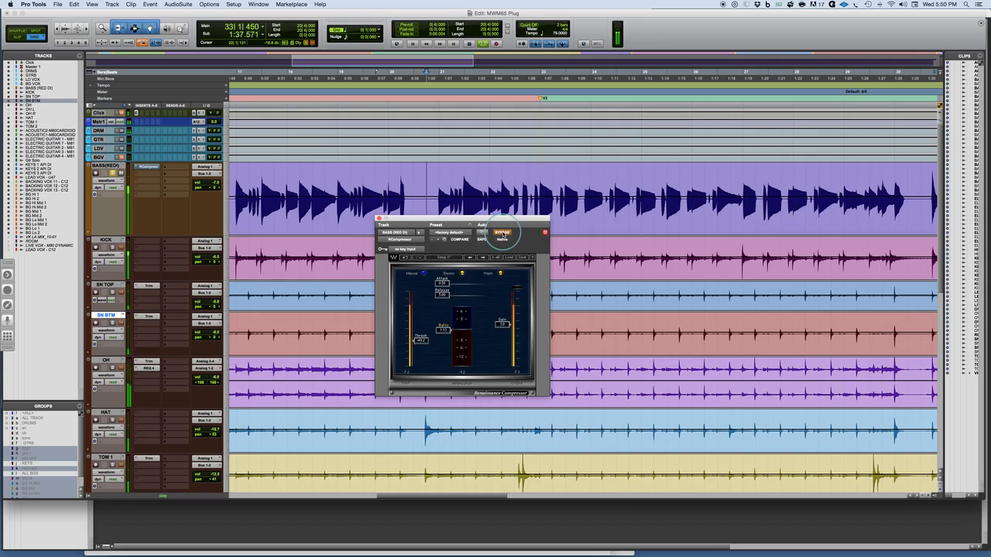
pyautogui.click(502, 233)
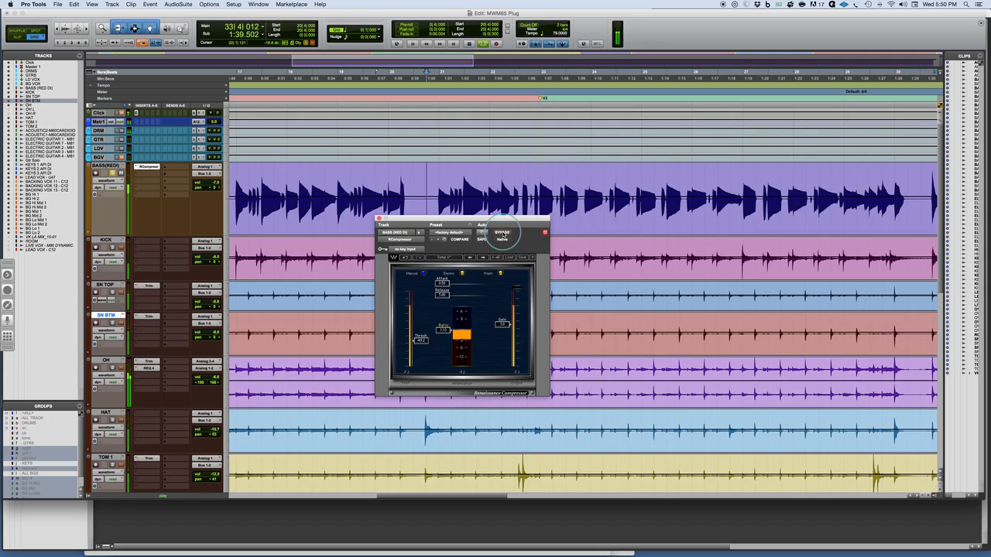
pyautogui.moveTo(507, 220); pyautogui.dragTo(568, 168)
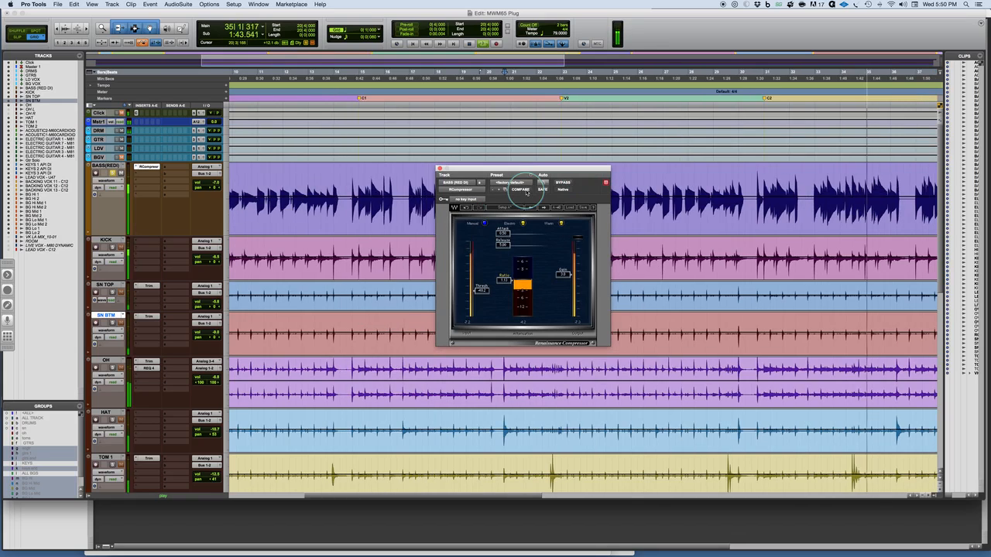
pyautogui.press('r')
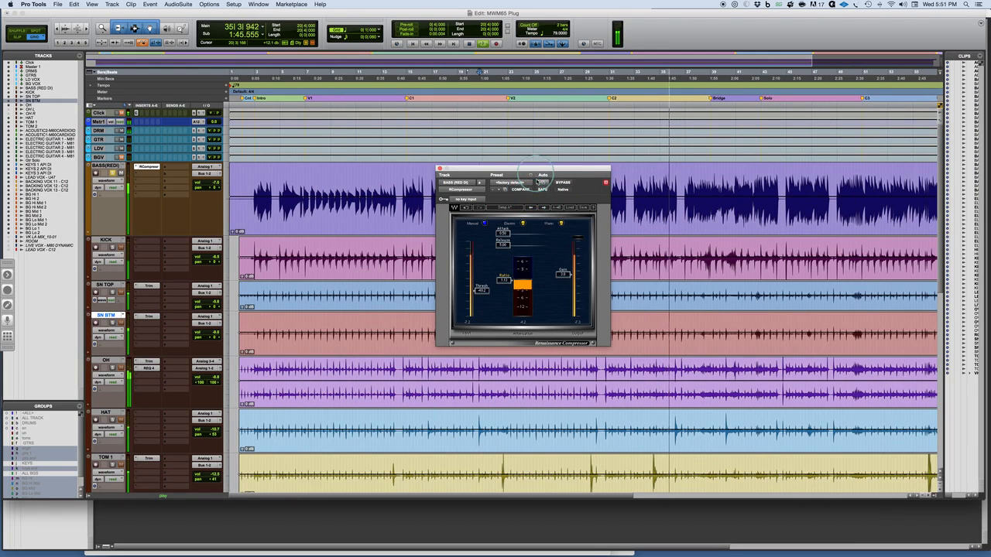
pyautogui.click(562, 182)
pyautogui.moveTo(564, 169); pyautogui.dragTo(575, 188)
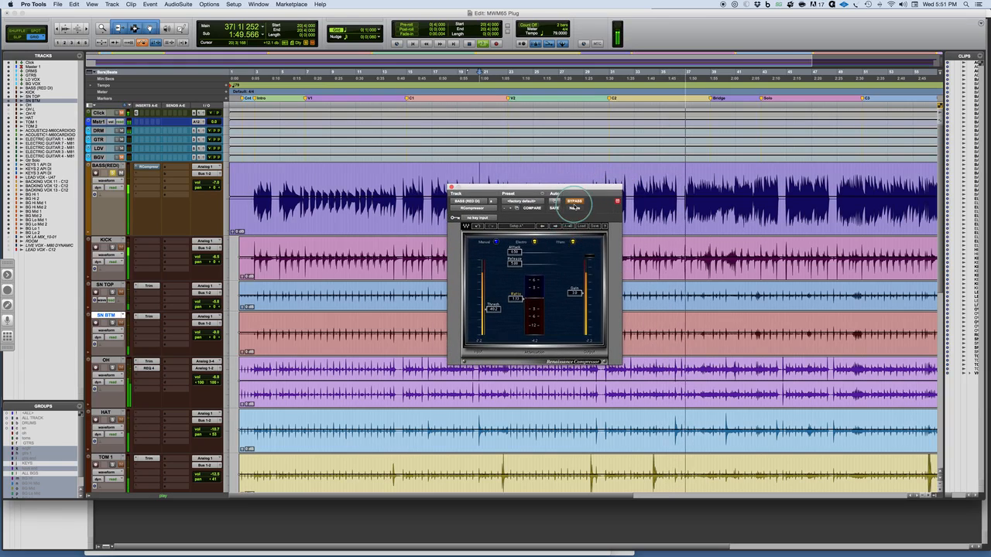
pyautogui.click(575, 202)
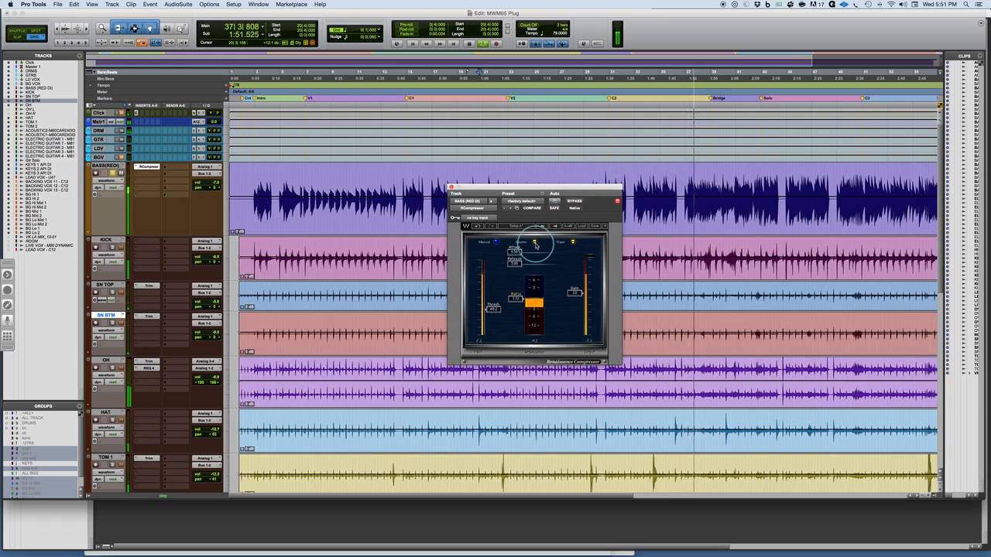
# - Switch the bass compressor to the Opto and Smooth modes, compare it against bypass, and stop playback
pyautogui.click(573, 243)
pyautogui.click(574, 243)
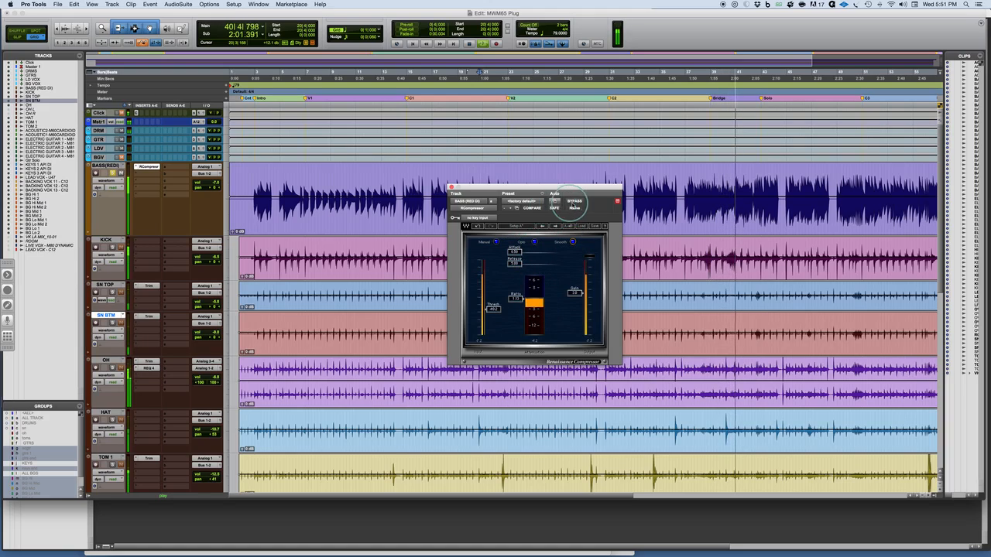
pyautogui.click(574, 202)
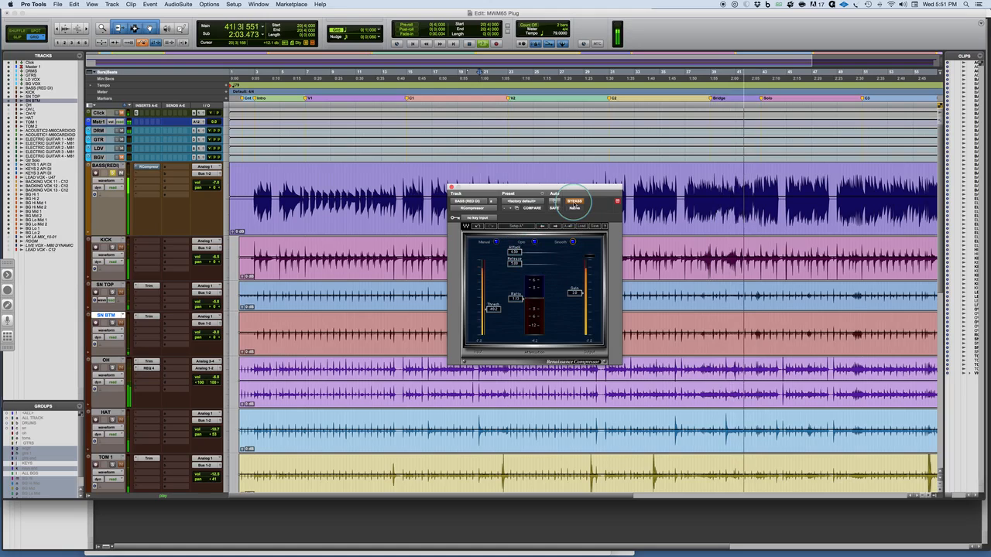
pyautogui.click(574, 202)
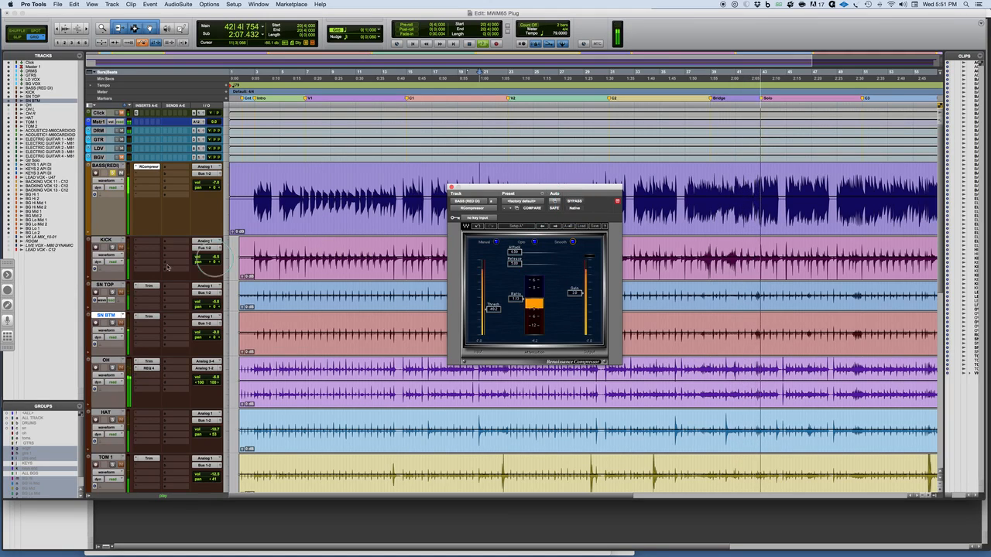
pyautogui.press('space')
# - Unmute the GTR track, play the song from 20|4|000, and raise the bass track's volume to about -2.2 dB
pyautogui.click(120, 139)
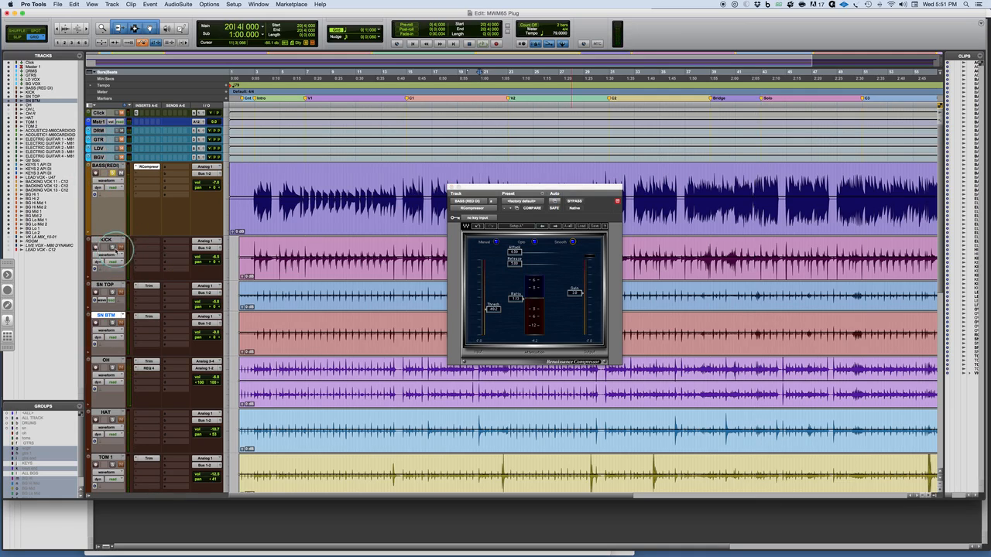
pyautogui.press('space')
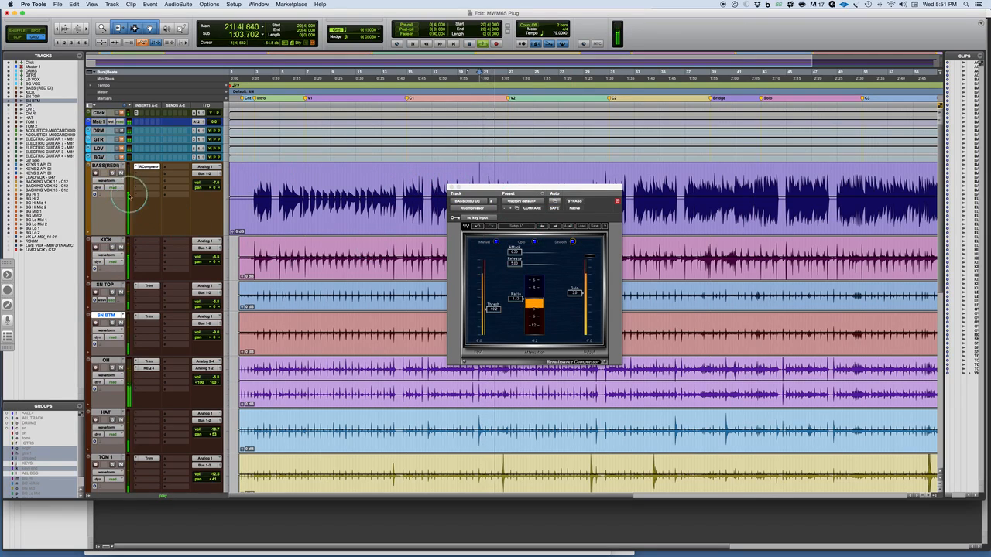
pyautogui.click(219, 174)
pyautogui.moveTo(480, 167); pyautogui.dragTo(481, 162)
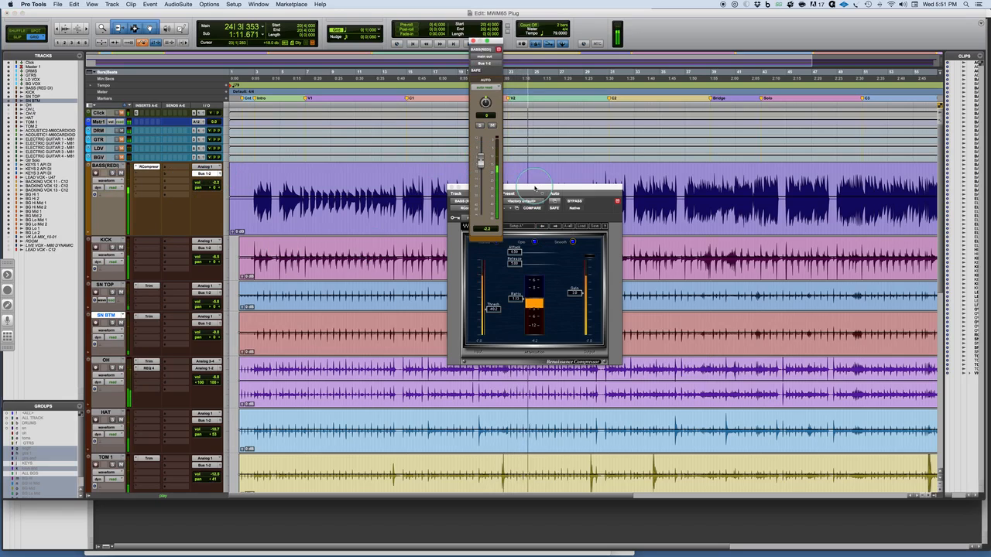
# - Compare the bass in the mix with its compressor bypassed and active, and stop playback with it active
pyautogui.moveTo(534, 188); pyautogui.dragTo(607, 118)
pyautogui.click(647, 130)
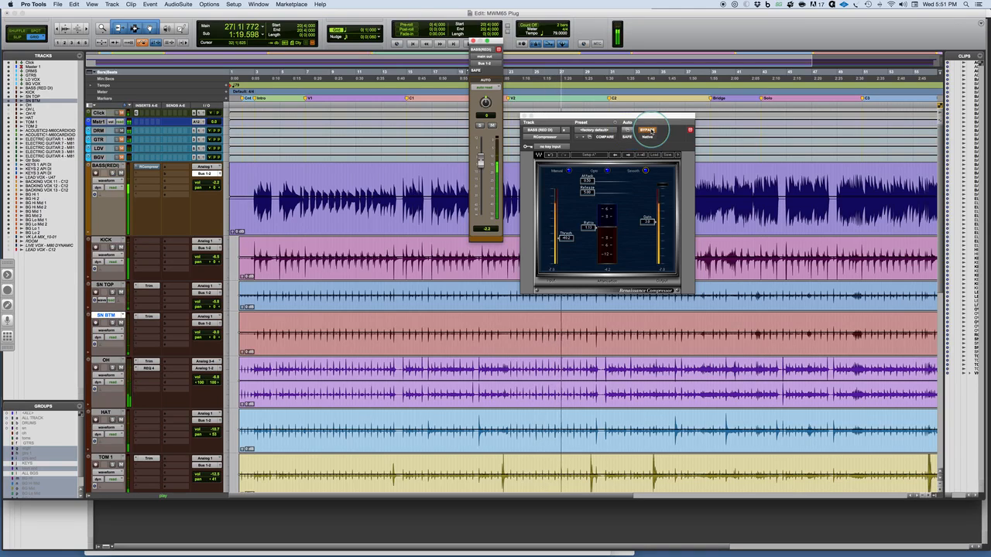
pyautogui.click(647, 130)
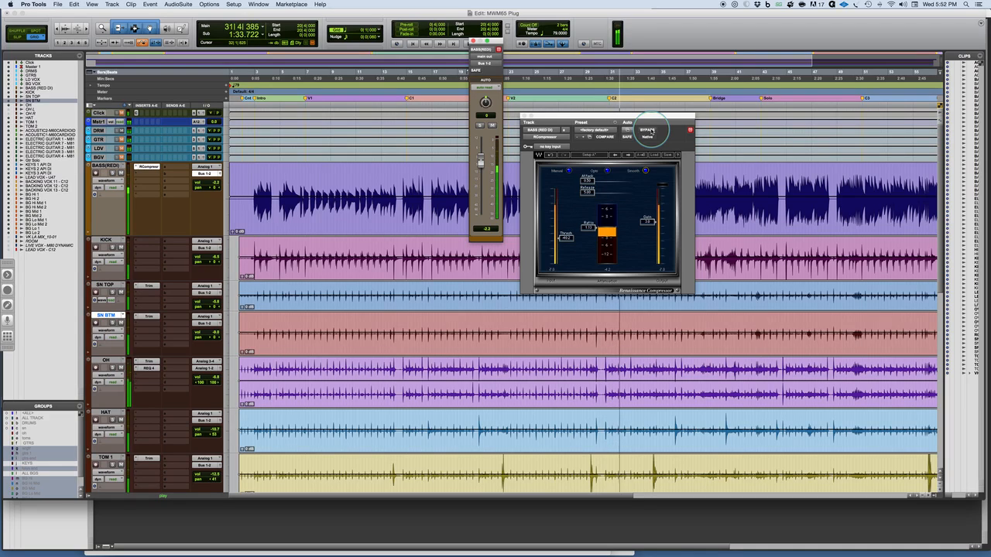
pyautogui.click(648, 130)
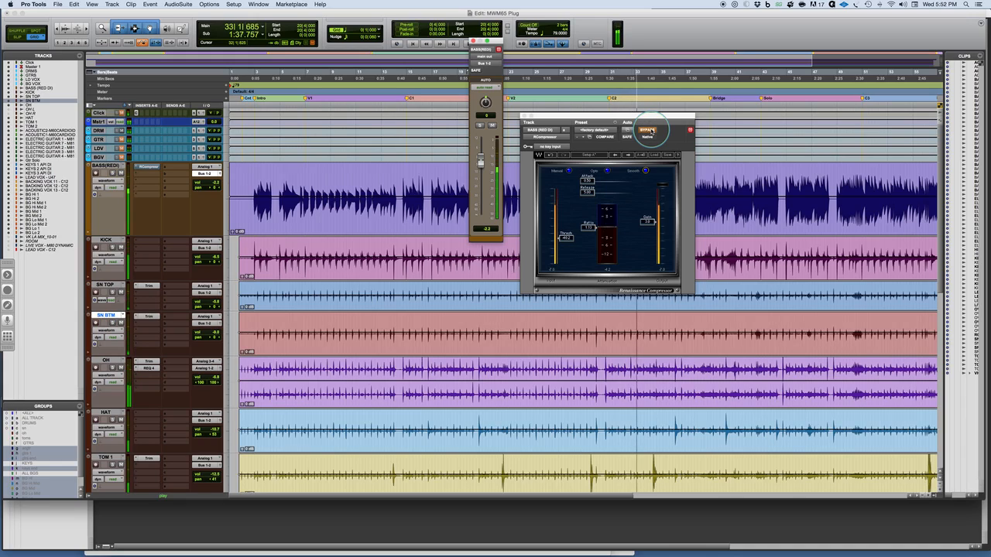
pyautogui.click(648, 130)
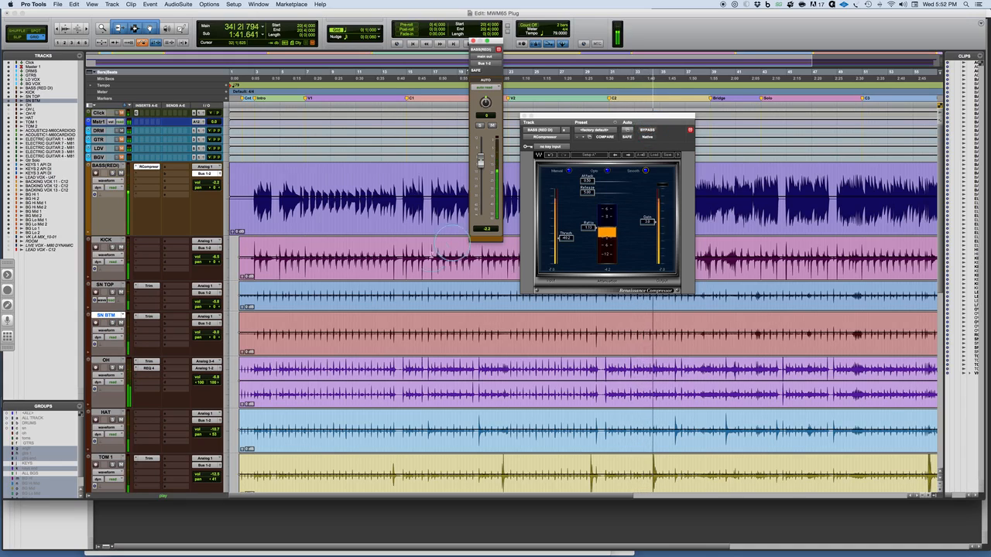
pyautogui.press('space')
# - Enlarge the track heights of the electric guitar tracks ELECTRI781 and ELECTRI181
pyautogui.scroll(-2, 368, 355)
pyautogui.scroll(-10, 368, 355)
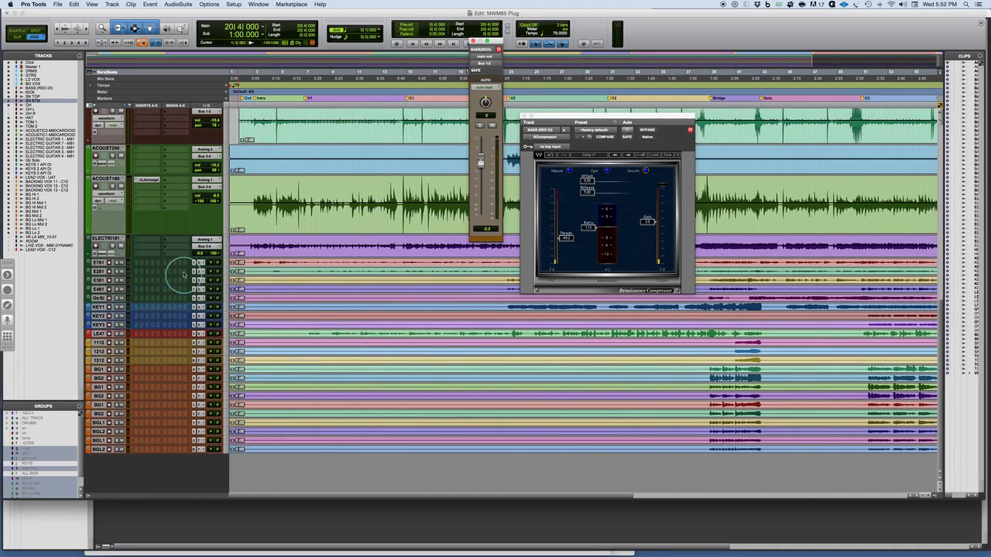
pyautogui.moveTo(104, 267); pyautogui.dragTo(100, 308)
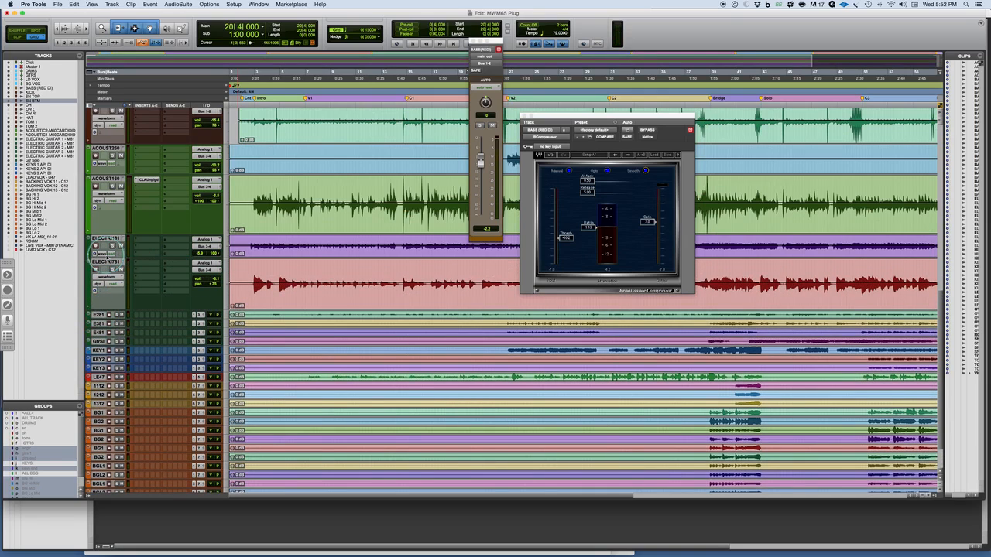
pyautogui.moveTo(106, 260)
pyautogui.mouseDown()
pyautogui.moveTo(107, 293)
pyautogui.moveTo(110, 273)
pyautogui.mouseUp()
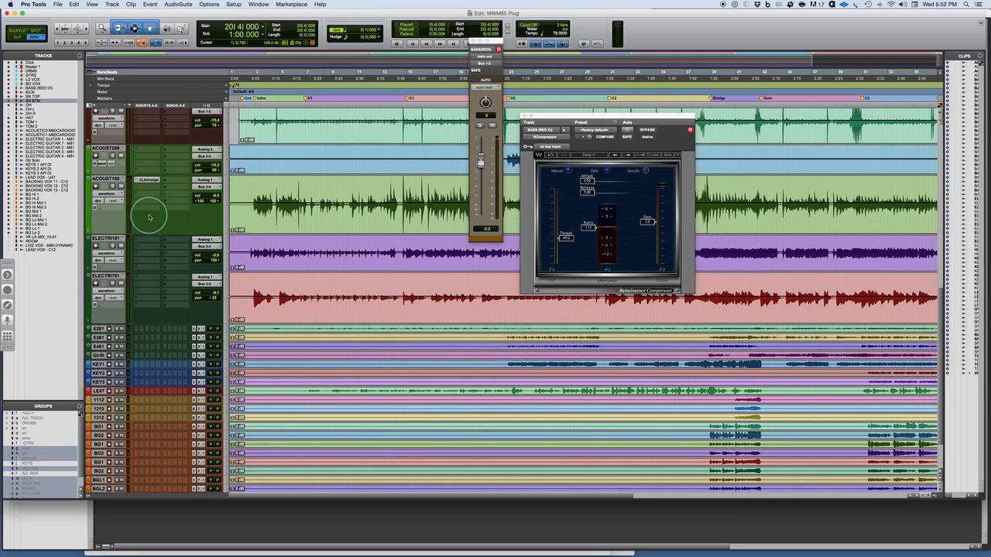
# - Copy the RCompressor insert from the bass track to the first insert slot of the ELECTRI181 track
pyautogui.scroll(5, 150, 217)
pyautogui.scroll(4, 150, 216)
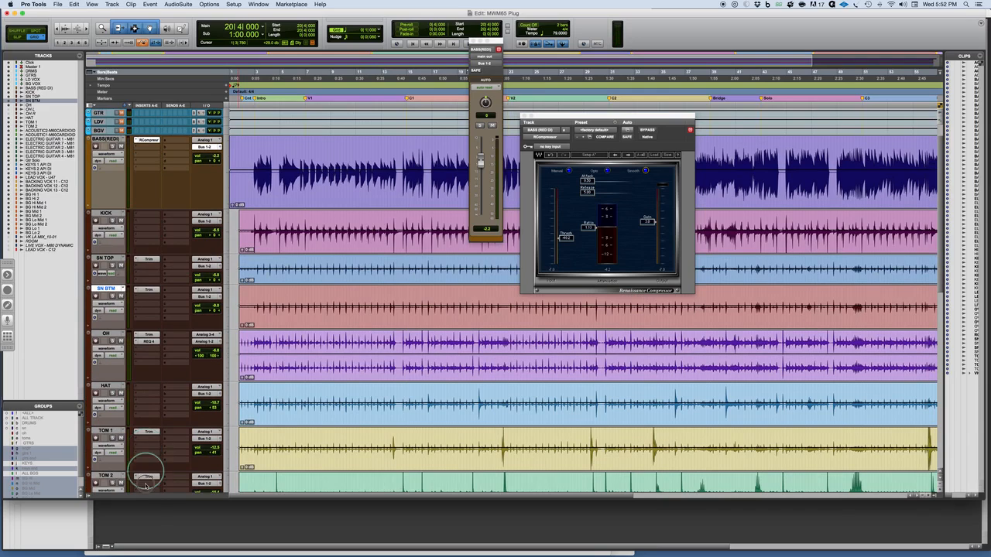
pyautogui.scroll(-2, 146, 480)
pyautogui.scroll(-2, 145, 503)
pyautogui.scroll(-2, 144, 480)
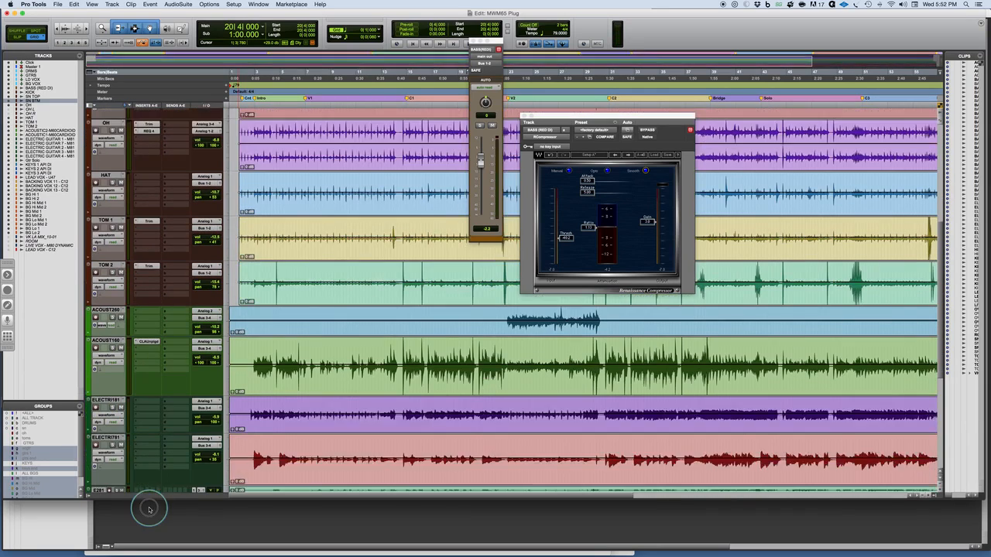
pyautogui.moveTo(130, 347); pyautogui.dragTo(147, 385)
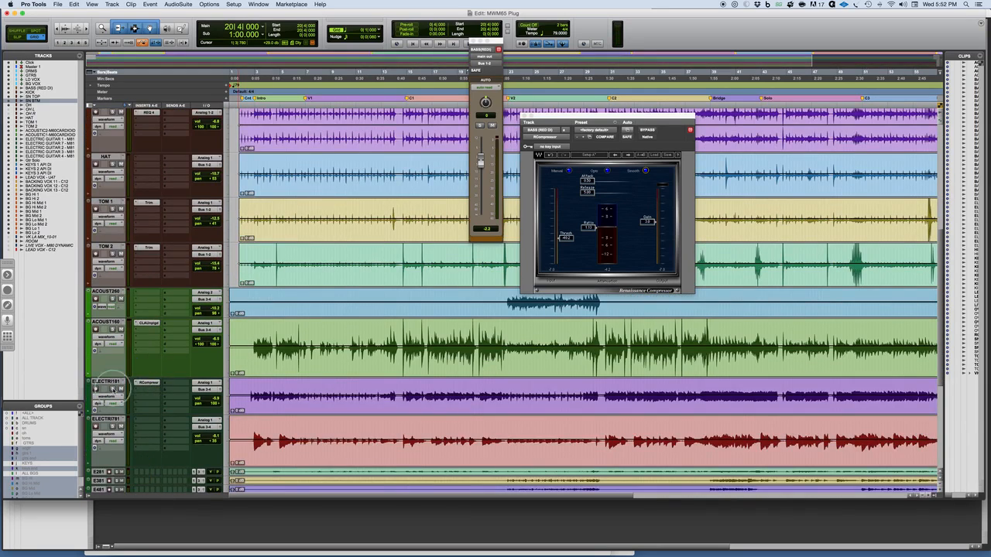
# - Mute the ACOUST260, E381, KEY1, KEY2 and KEY3 tracks
pyautogui.click(120, 298)
pyautogui.scroll(-1, 130, 473)
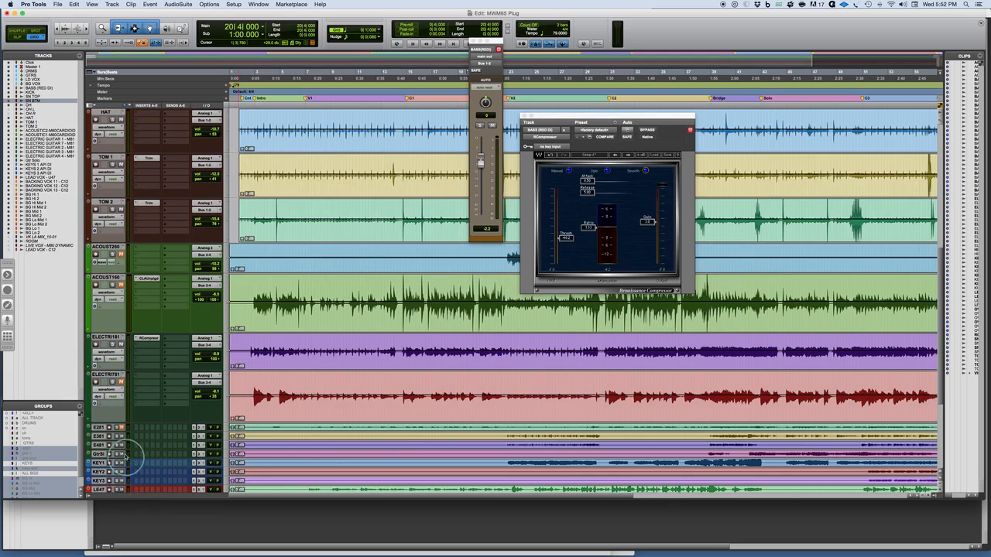
pyautogui.click(121, 436)
pyautogui.click(121, 462)
pyautogui.click(122, 472)
pyautogui.click(121, 480)
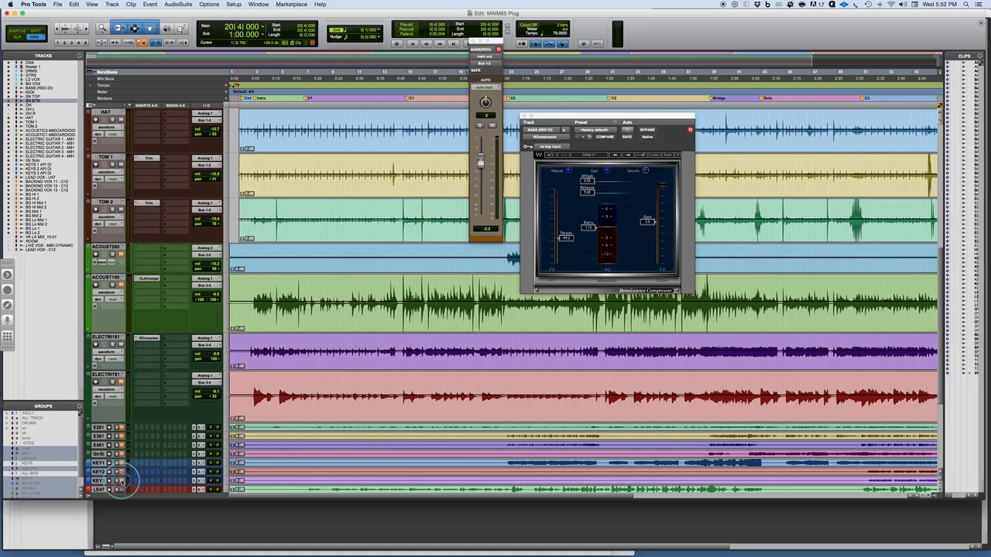
# - Play the song with the Mix window showing, raise the ELECTRI181 track's volume, and pan it closer to the centre
pyautogui.scroll(10, 141, 289)
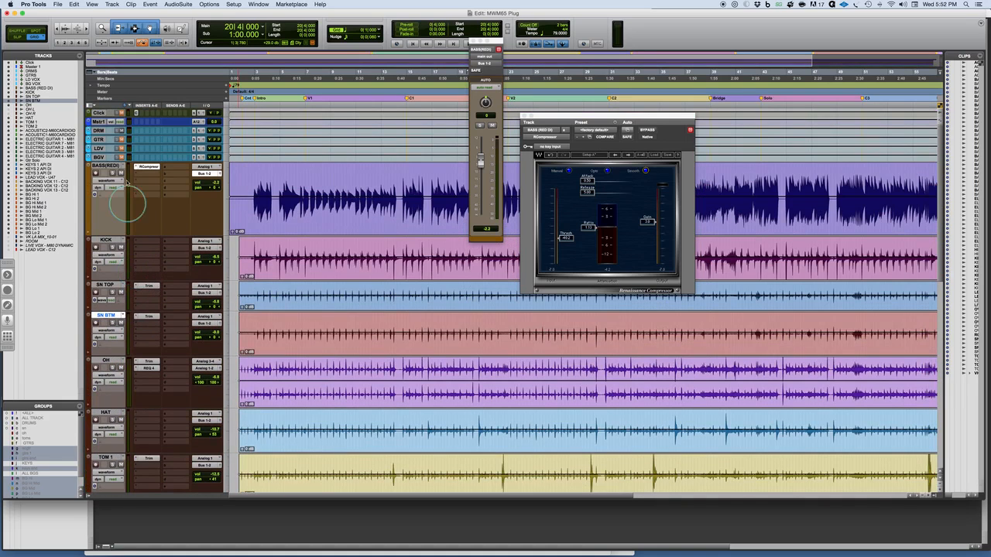
pyautogui.press('space')
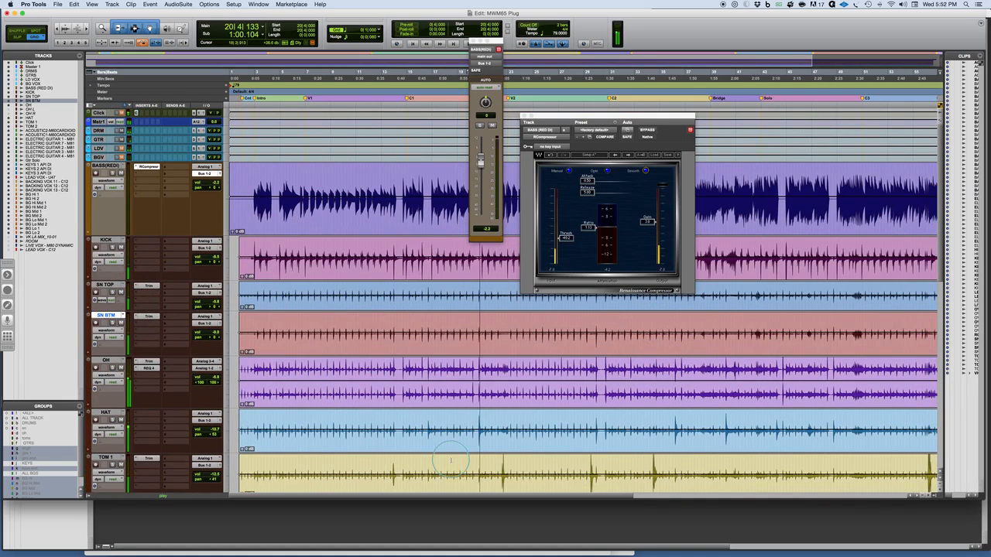
pyautogui.scroll(-2, 399, 387)
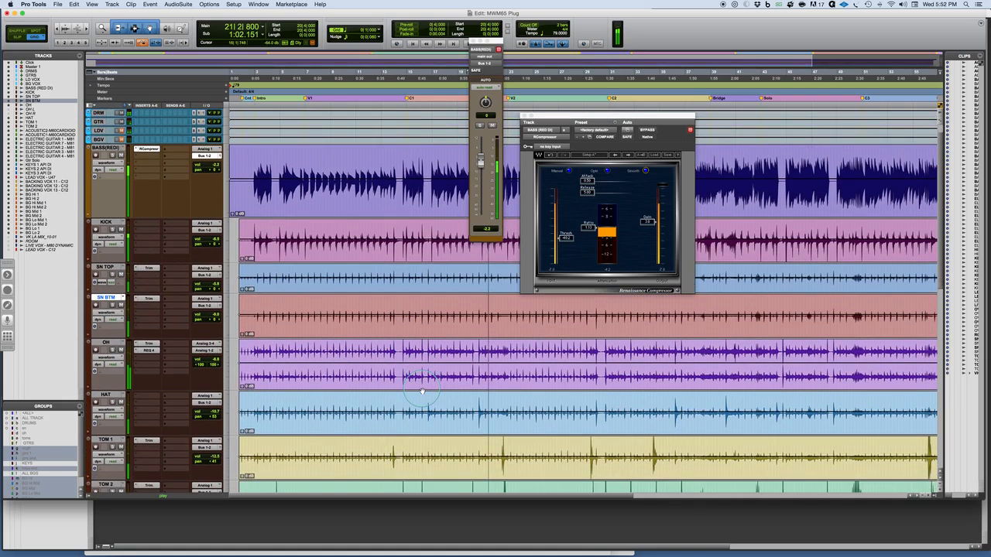
pyautogui.press('super+equal')
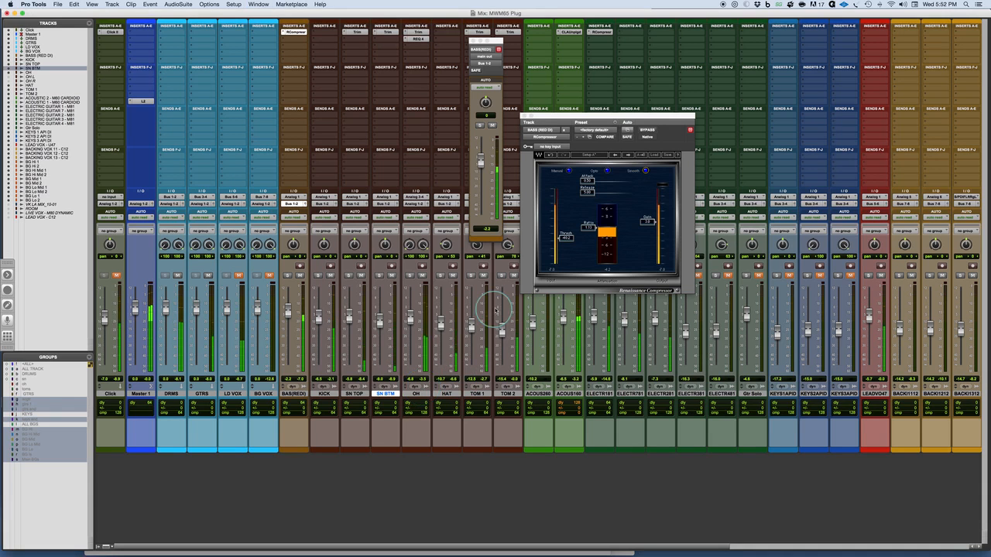
pyautogui.moveTo(569, 117); pyautogui.dragTo(343, 166)
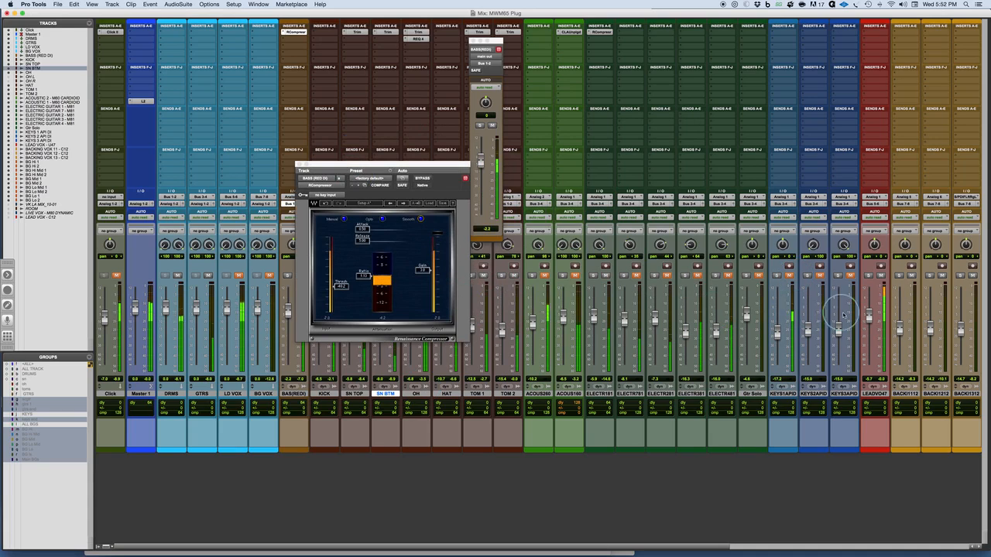
pyautogui.moveTo(593, 318); pyautogui.dragTo(594, 311)
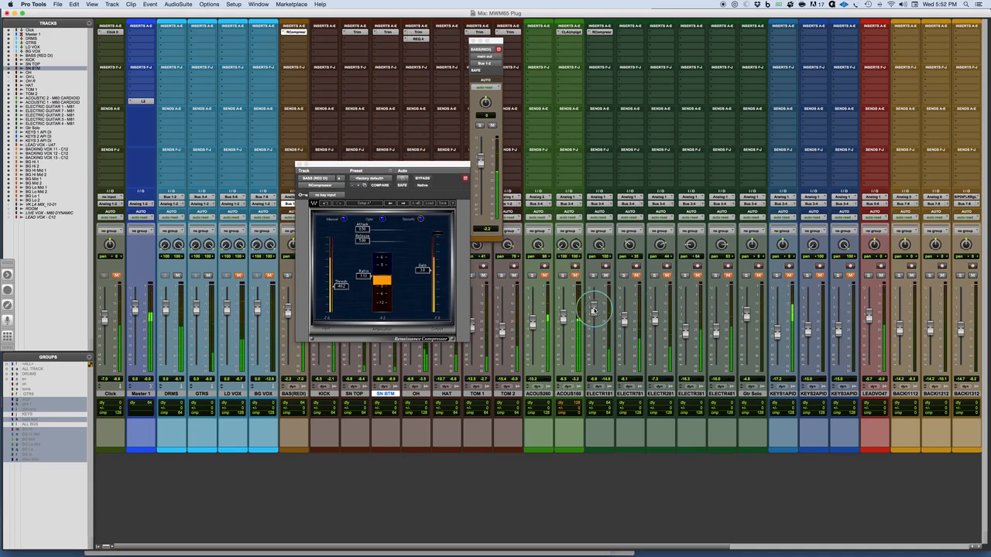
pyautogui.moveTo(601, 255)
pyautogui.mouseDown()
pyautogui.moveTo(602, 271)
pyautogui.moveTo(600, 262)
pyautogui.mouseUp()
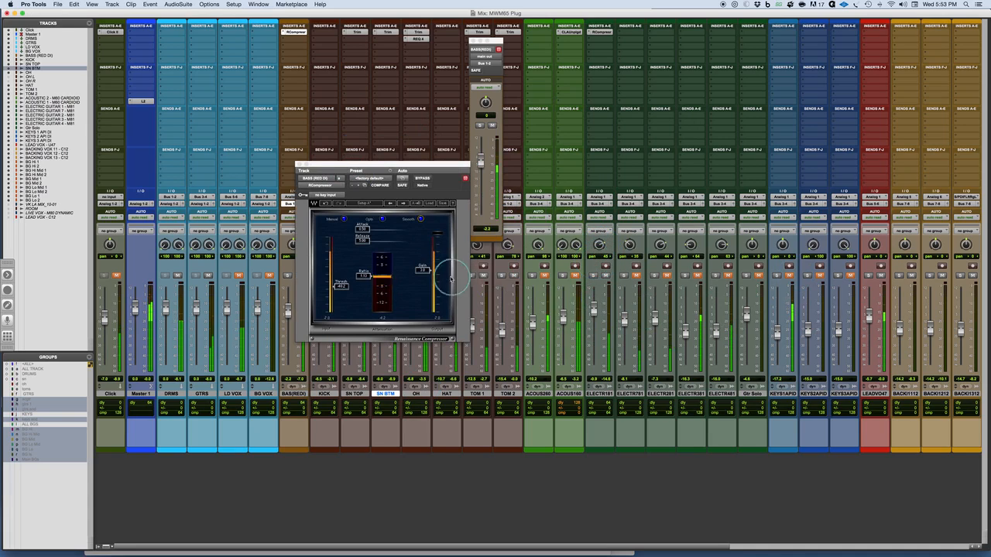
# - Open the RCompressor on the ELECTRI181 track, place its window clear of that channel, and solo the track
pyautogui.click(572, 32)
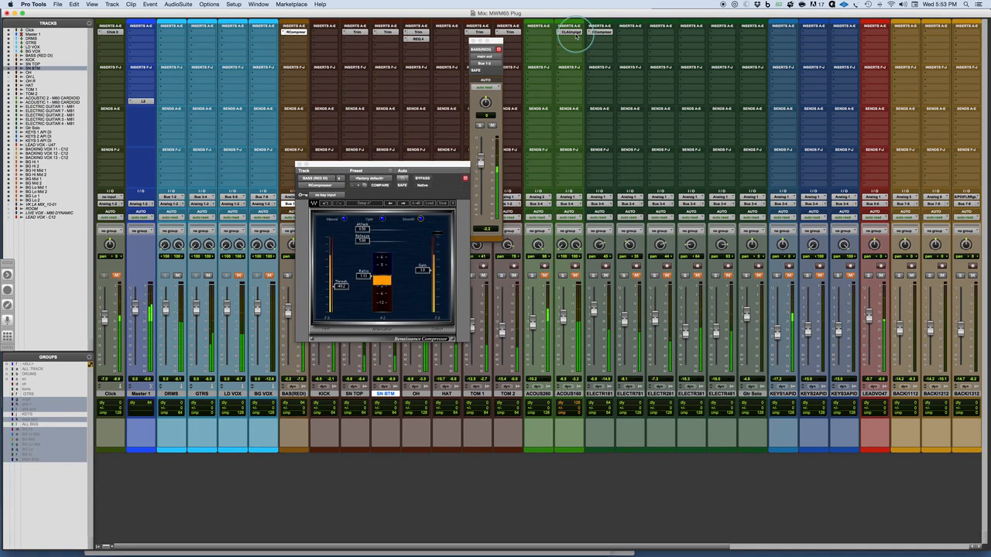
pyautogui.click(602, 32)
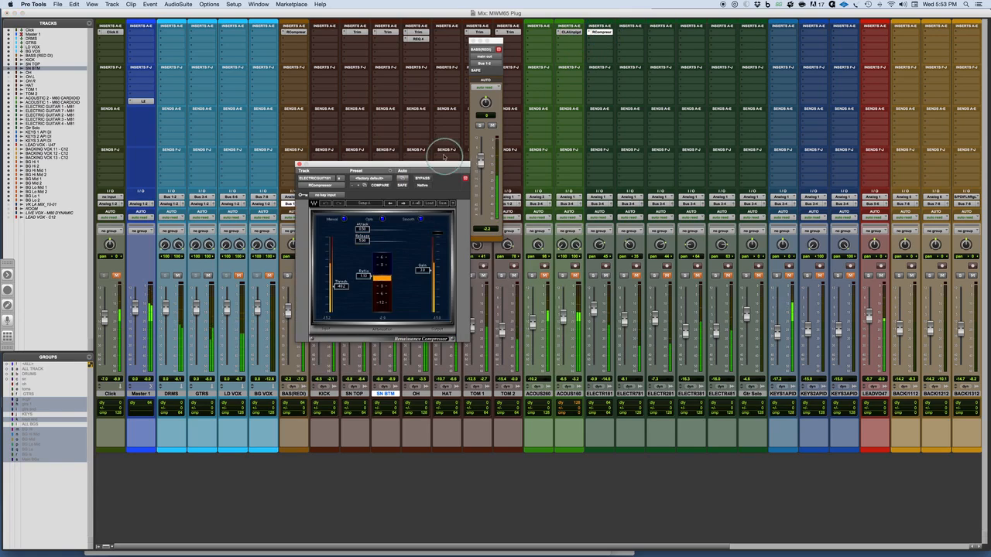
pyautogui.moveTo(444, 165); pyautogui.dragTo(529, 108)
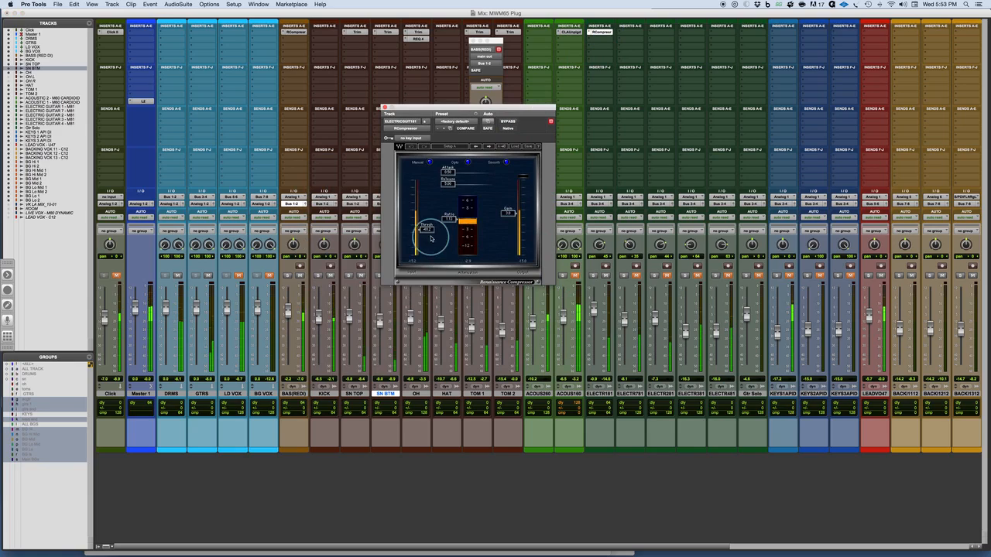
pyautogui.click(593, 276)
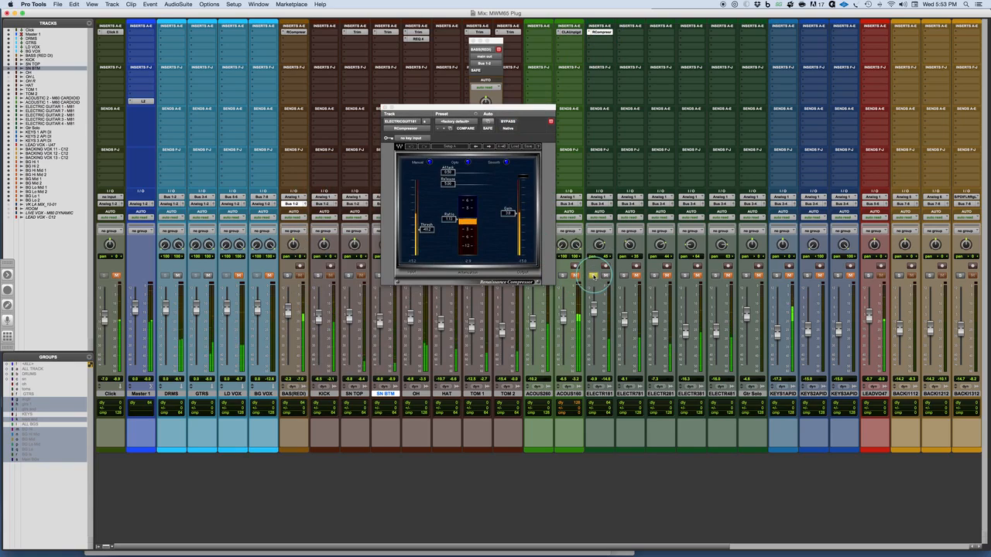
# - Lower the ELECTRI181 compressor's threshold to about -51.4, comparing with bypass between adjustments
pyautogui.click(429, 229)
pyautogui.click(507, 122)
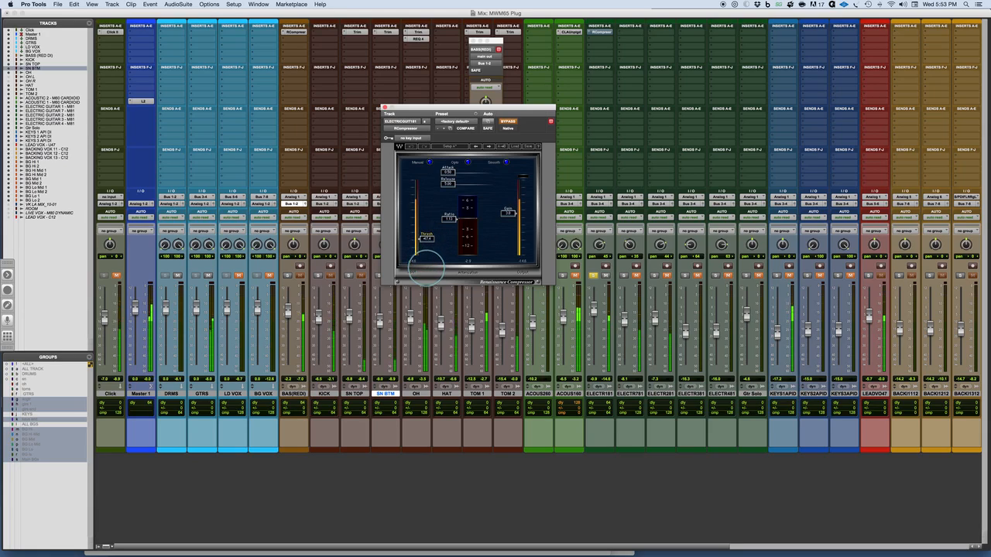
pyautogui.click(508, 121)
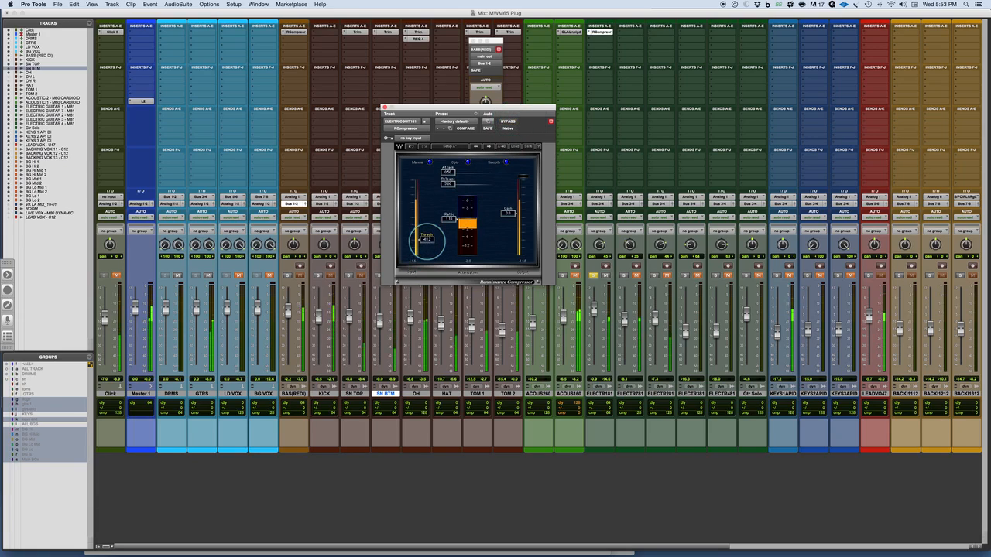
pyautogui.moveTo(427, 252); pyautogui.dragTo(426, 254)
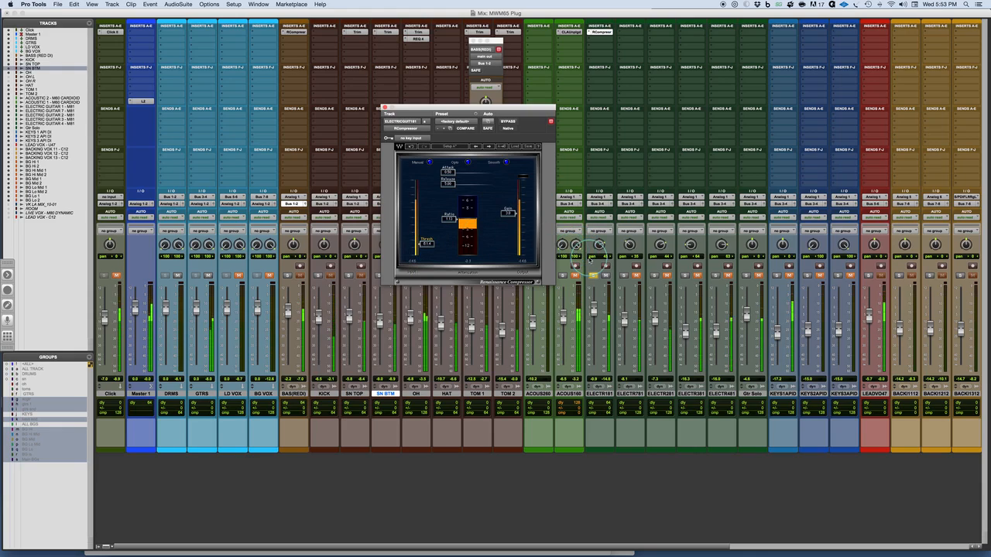
# - Compare the soloed ELECTRI181 track with its compressor bypassed and active, and resume playback with it active
pyautogui.click(507, 122)
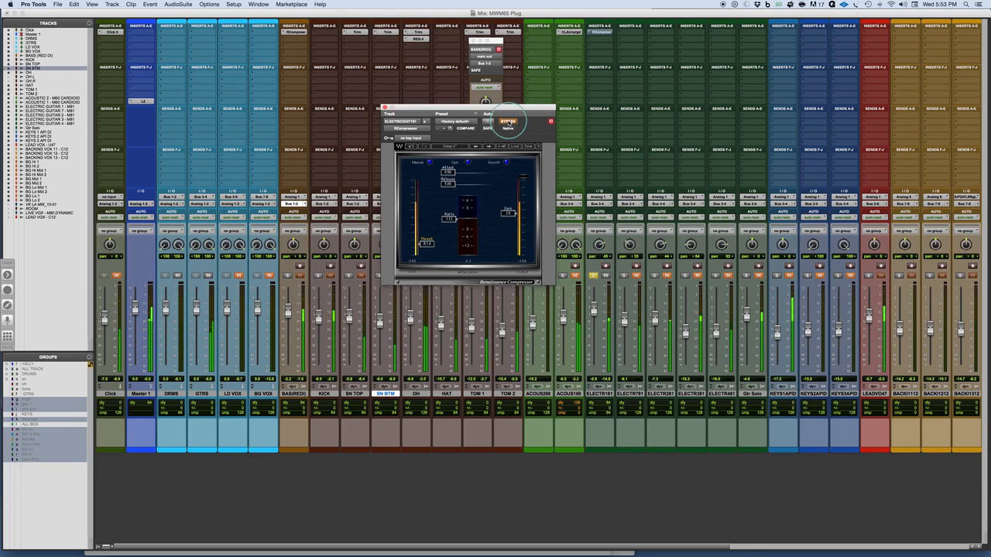
pyautogui.click(508, 122)
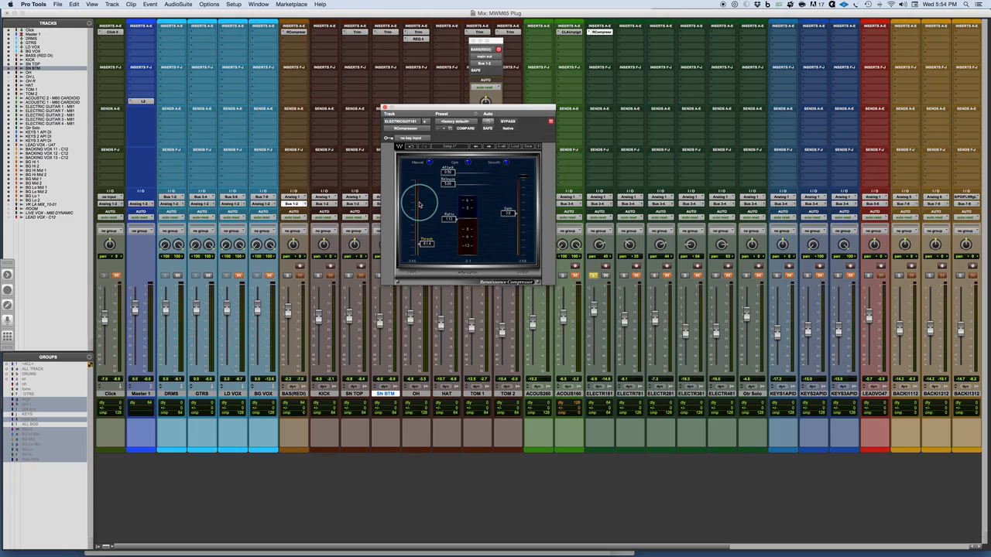
pyautogui.press('space')
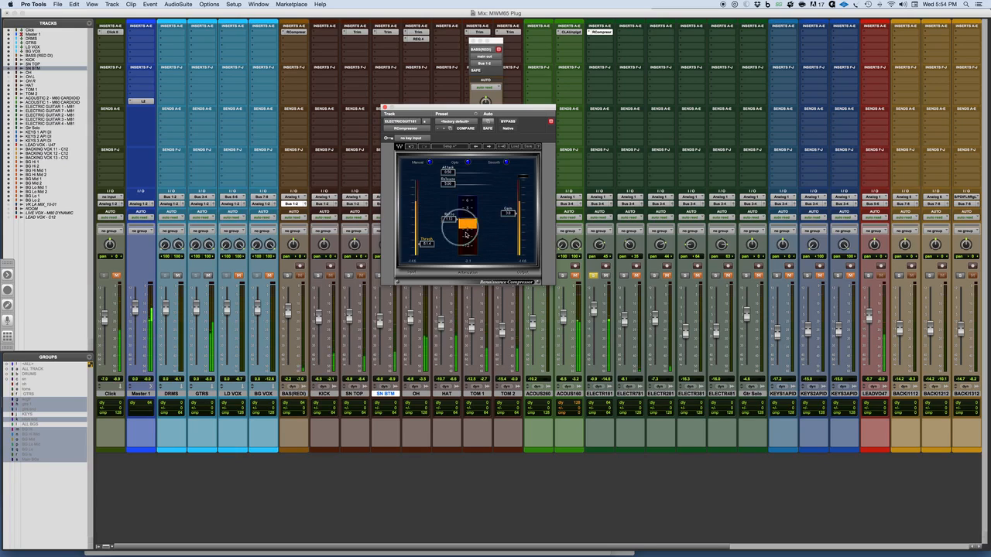
# - Unsolo ELECTRI181, nudge its volume up slightly, and compare its compressor bypassed and active in the full mix
pyautogui.click(592, 276)
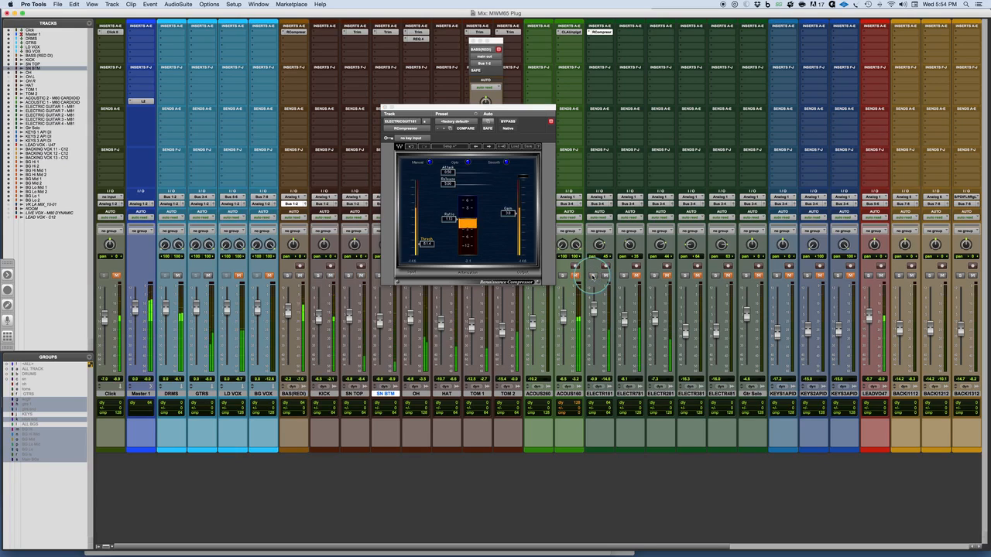
pyautogui.moveTo(596, 312); pyautogui.dragTo(595, 310)
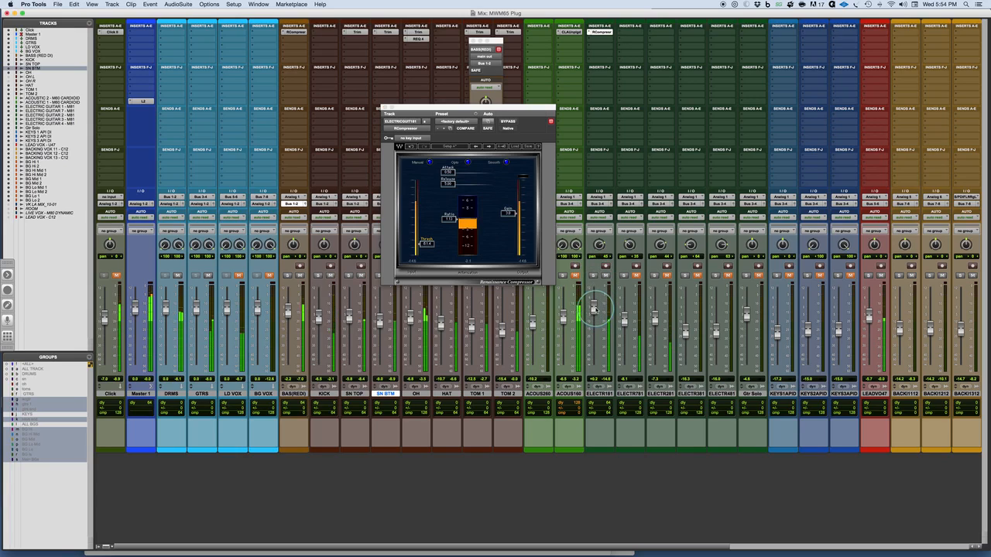
pyautogui.click(514, 122)
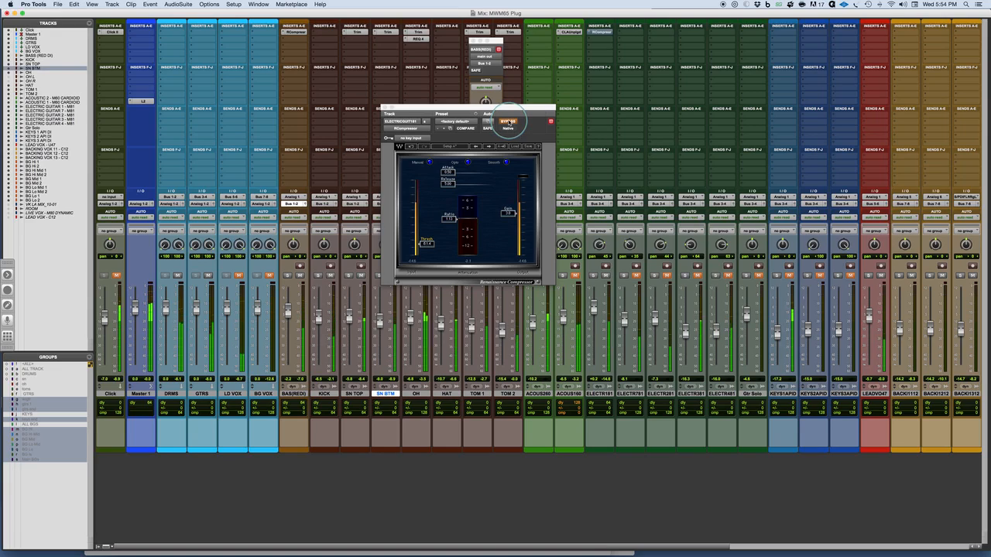
pyautogui.click(508, 121)
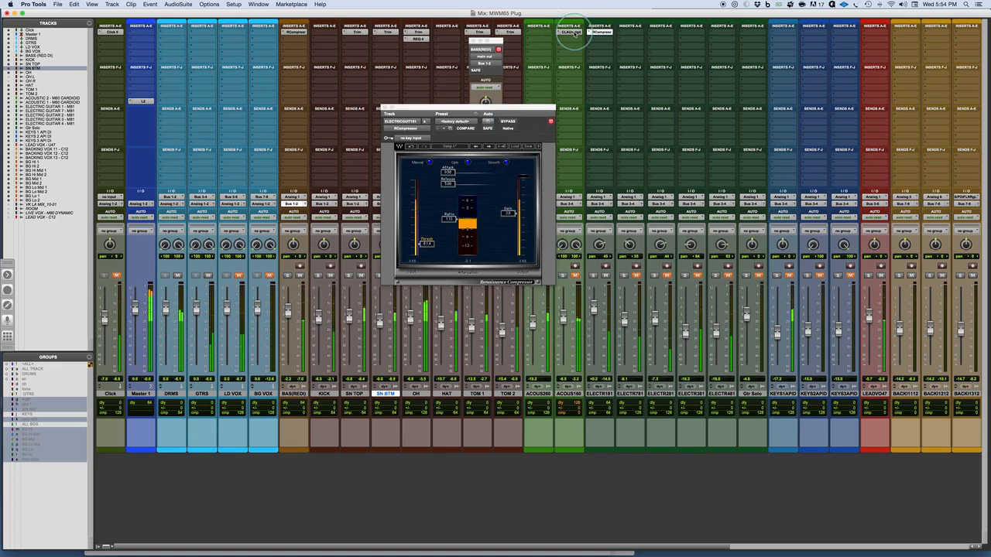
# - Replace the ACOUST160 track's first insert with a copy of ELECTRI181's RCompressor, and unmute the ACOUST160 track
pyautogui.moveTo(571, 33)
pyautogui.mouseDown()
pyautogui.moveTo(593, 34)
pyautogui.moveTo(572, 45)
pyautogui.mouseUp()
pyautogui.click(574, 276)
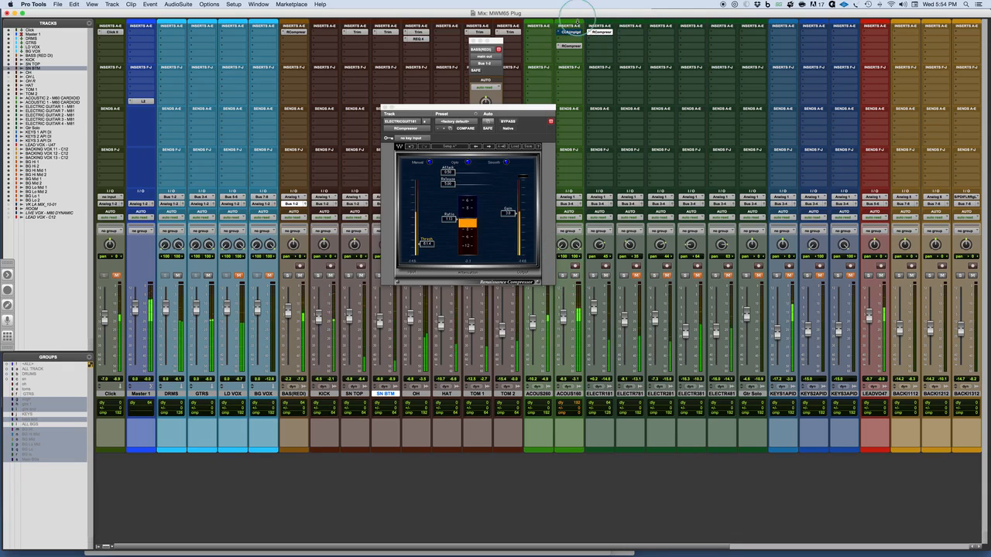
pyautogui.click(571, 33)
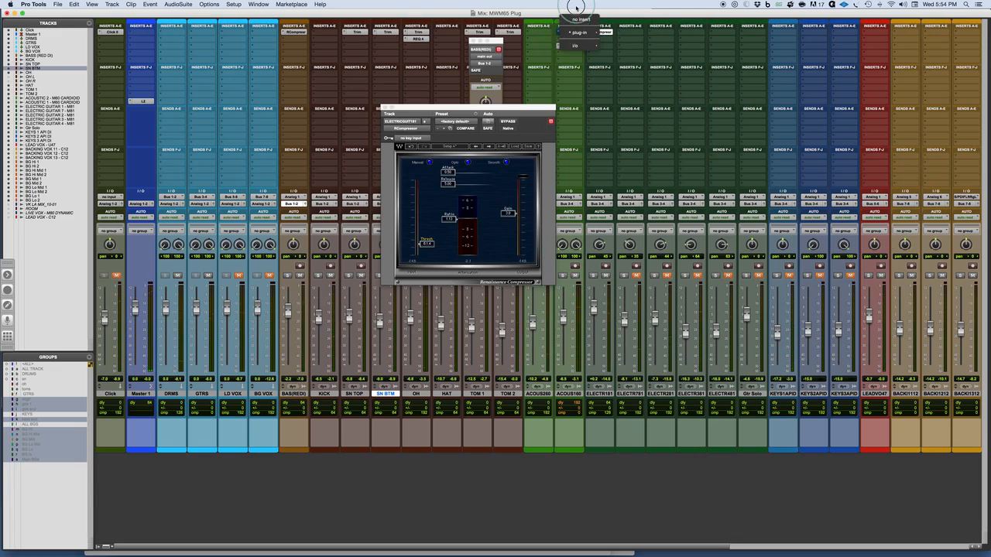
pyautogui.click(579, 20)
pyautogui.moveTo(559, 45)
pyautogui.mouseDown()
pyautogui.moveTo(601, 34)
pyautogui.moveTo(564, 33)
pyautogui.mouseUp()
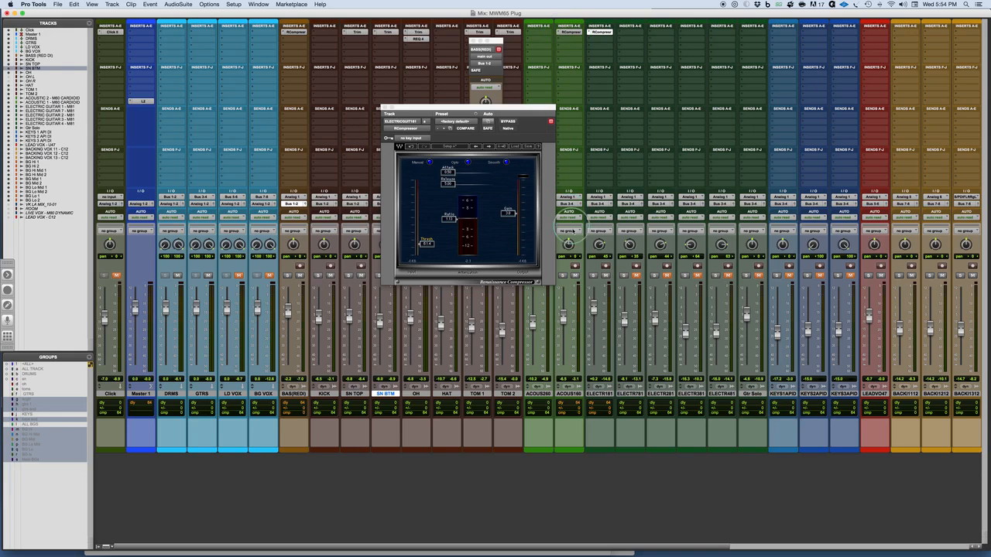
# - Solo and play the ACOUST160 track, adjust its pan, and open its RCompressor
pyautogui.click(563, 276)
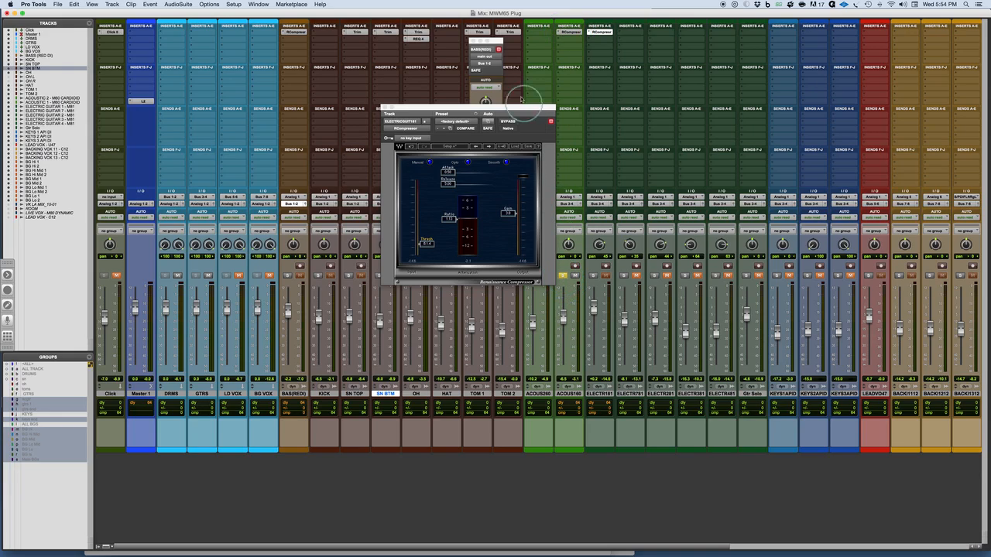
pyautogui.moveTo(526, 107); pyautogui.dragTo(427, 99)
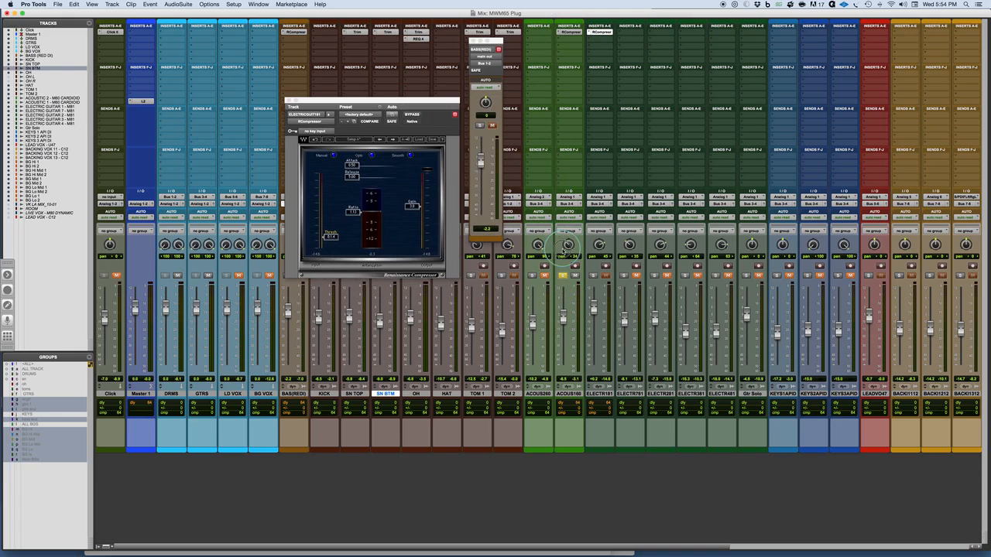
pyautogui.press('space')
pyautogui.moveTo(566, 254); pyautogui.dragTo(565, 14)
pyautogui.click(570, 31)
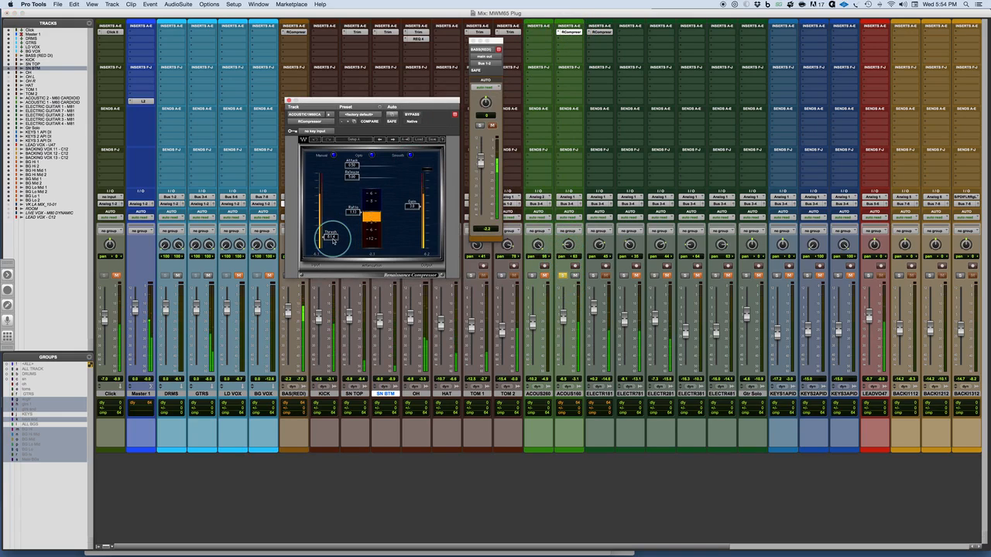
# - Compare the soloed ACOUST160 track with its compressor bypassed and active, leaving the compressor active
pyautogui.click(412, 116)
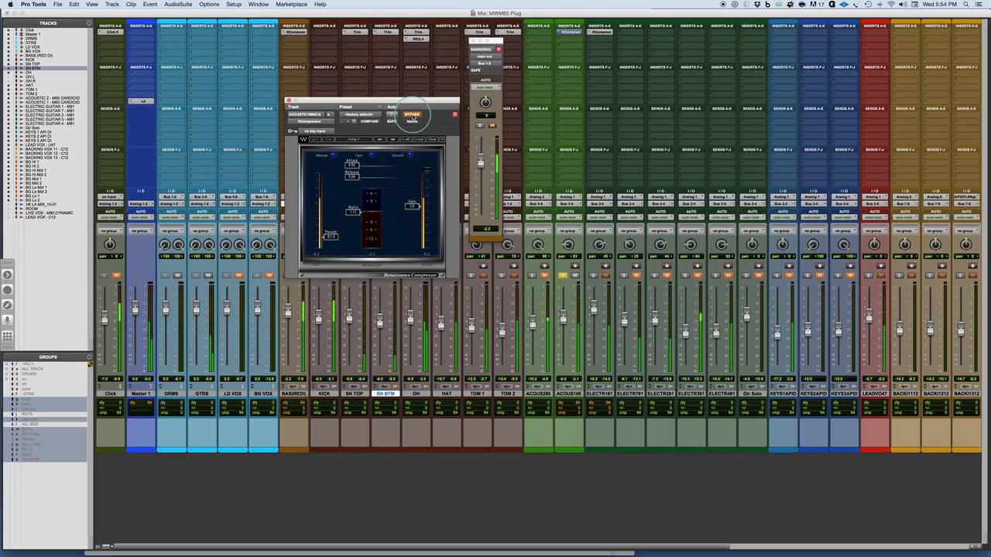
pyautogui.click(412, 116)
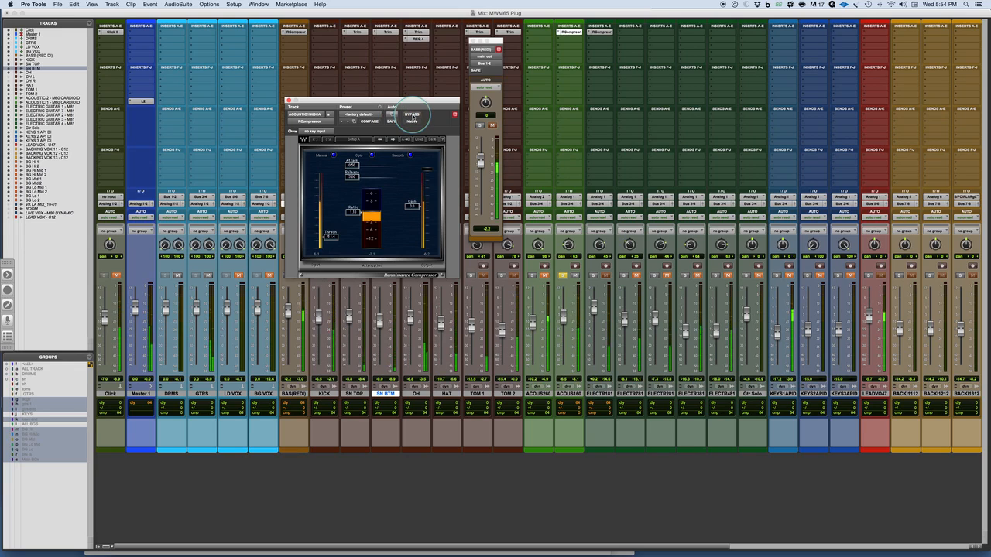
pyautogui.click(412, 116)
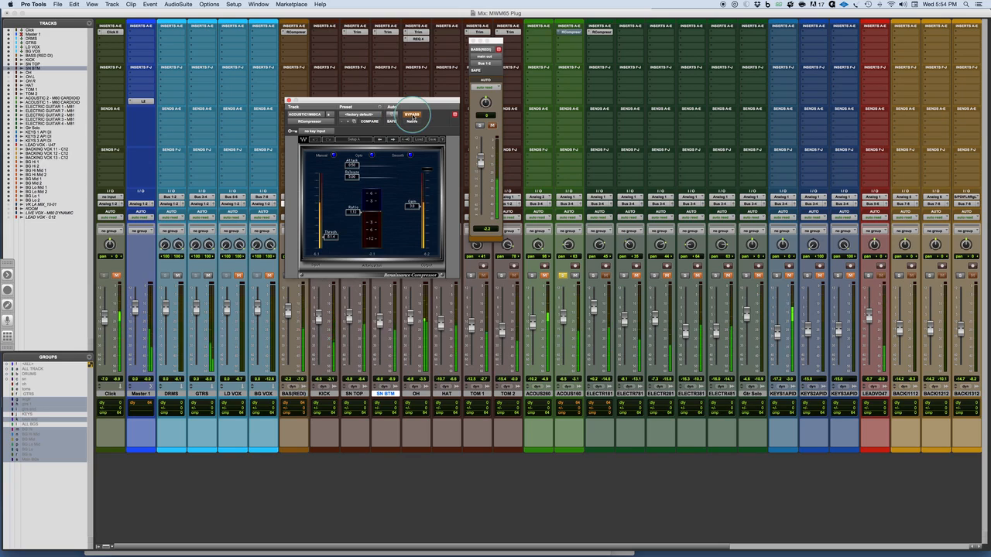
pyautogui.click(413, 116)
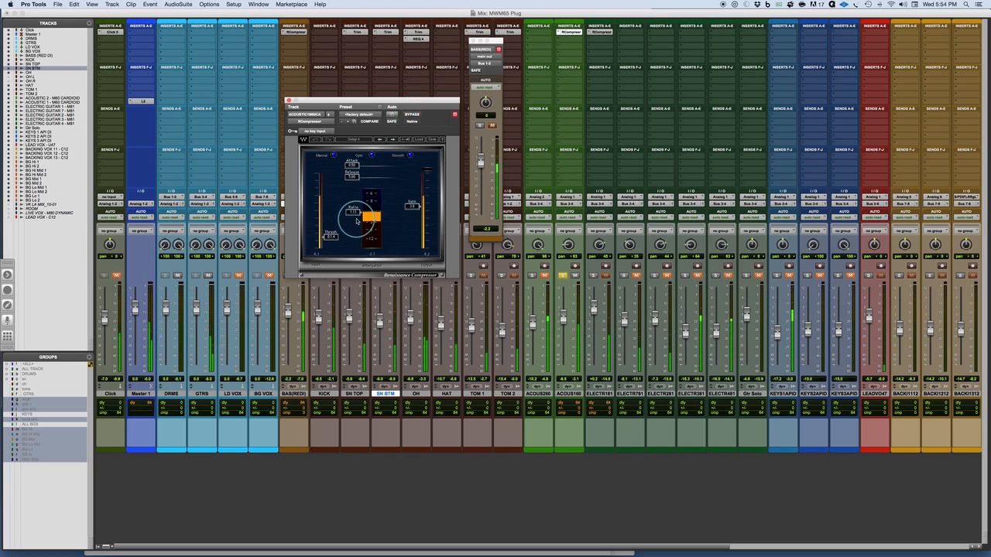
# - Solo ELECTRI181 together with ACOUST160, and clear the solos to play the full mix
pyautogui.click(593, 276)
pyautogui.click(564, 276)
pyautogui.keyDown('alt'); pyautogui.click(564, 275); pyautogui.keyUp('alt')
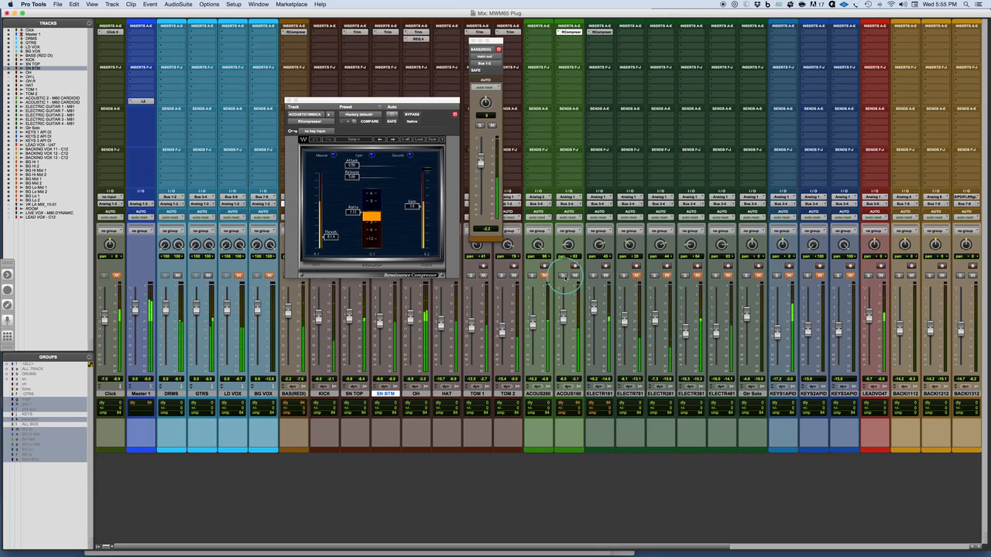
# - Move the RCompressor inserts on the bass, ACOUST160 and ELECTRI181 tracks to insert slot E
pyautogui.moveTo(569, 31); pyautogui.dragTo(595, 33)
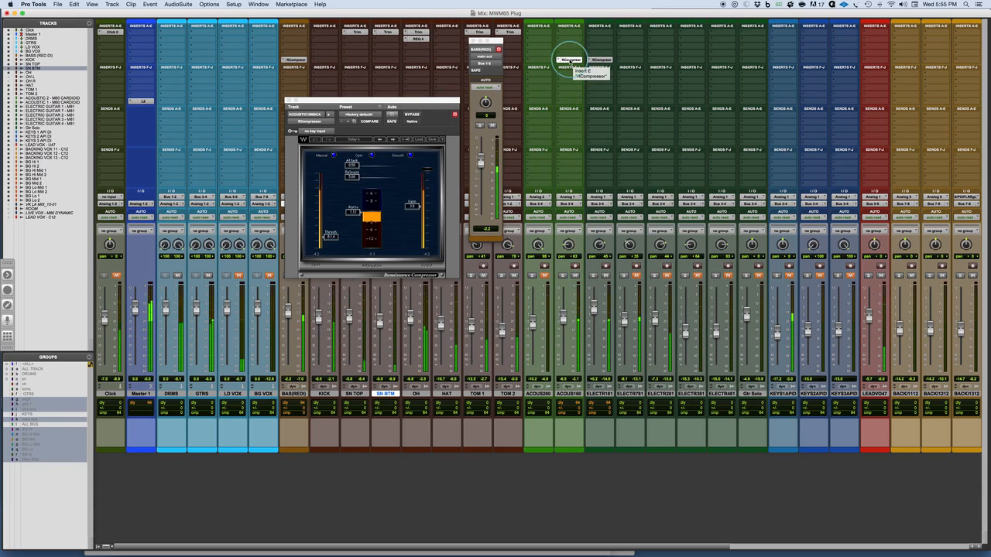
# - Compare the full mix with the bass, ACOUST160 and ELECTRI181 compressors all bypassed and all active, leaving them active
pyautogui.keyDown('super'); pyautogui.click(570, 59); pyautogui.keyUp('super')
pyautogui.keyDown('super'); pyautogui.click(570, 61); pyautogui.keyUp('super')
pyautogui.keyDown('alt'); pyautogui.keyDown('super'); pyautogui.click(570, 61); pyautogui.keyUp('super'); pyautogui.keyUp('alt')
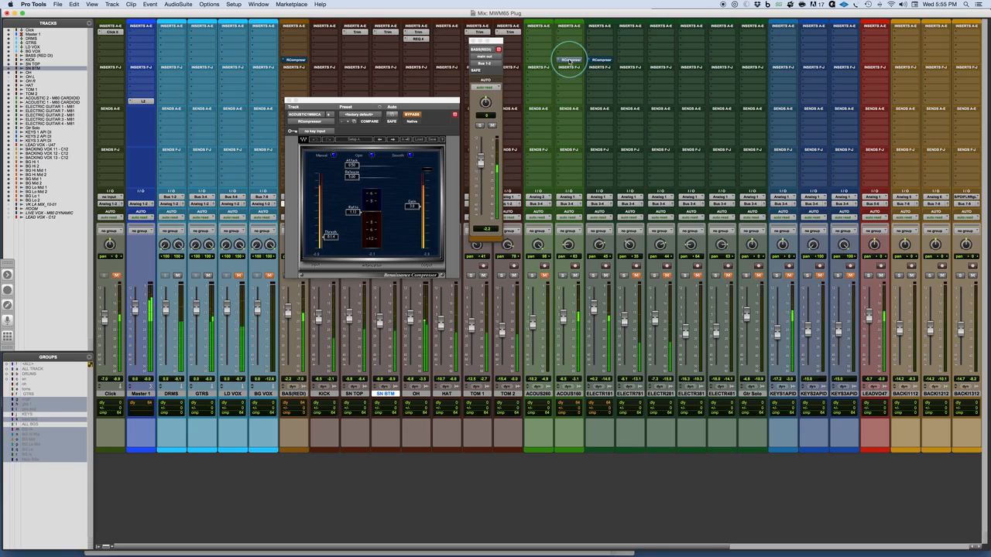
pyautogui.keyDown('alt'); pyautogui.keyDown('super'); pyautogui.click(569, 61); pyautogui.keyUp('super'); pyautogui.keyUp('alt')
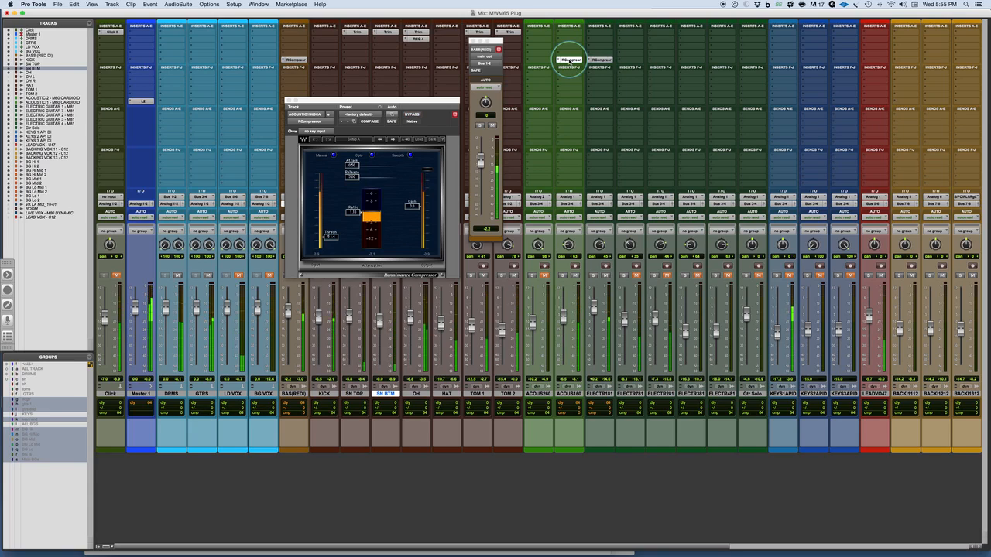
pyautogui.keyDown('super'); pyautogui.click(568, 60); pyautogui.keyUp('super')
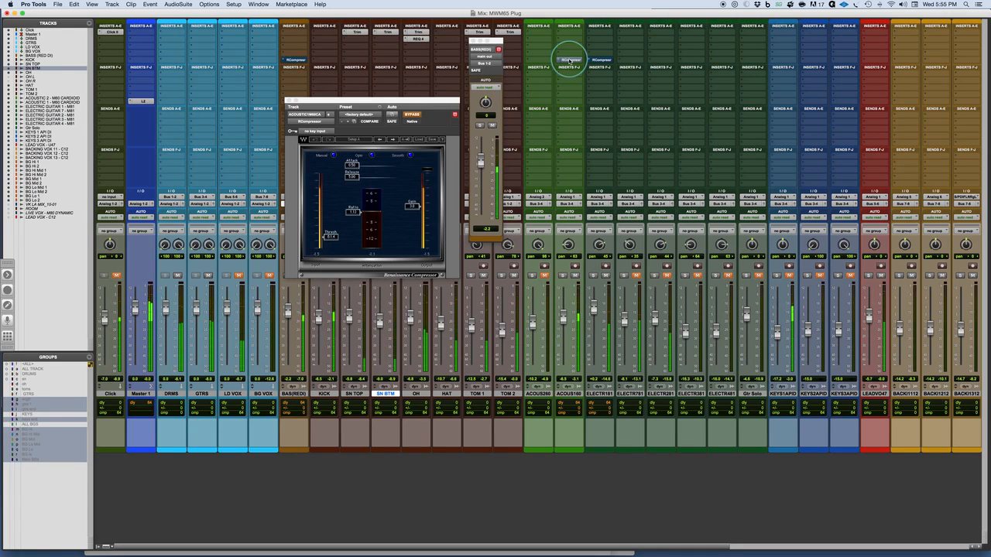
pyautogui.keyDown('super'); pyautogui.click(569, 60); pyautogui.keyUp('super')
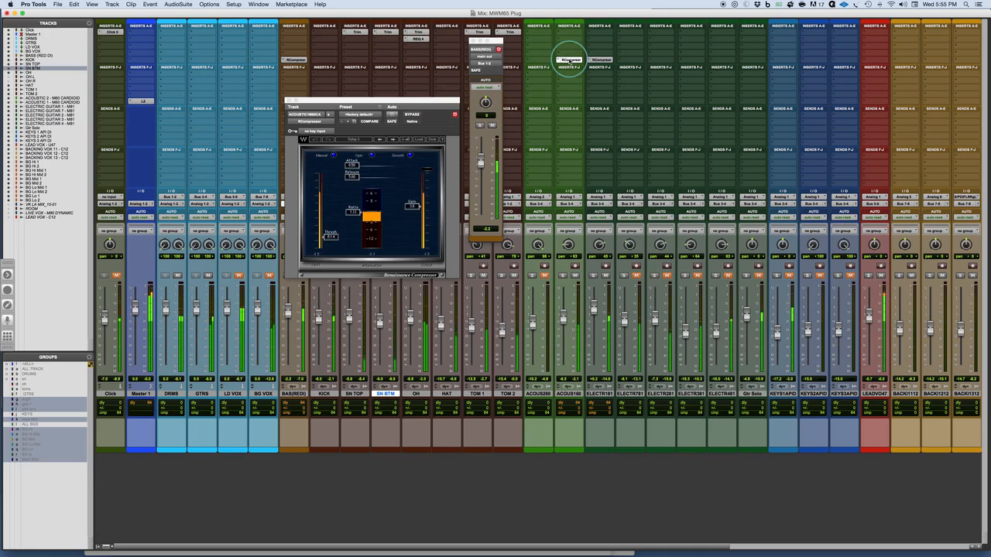
pyautogui.keyDown('super'); pyautogui.click(569, 59); pyautogui.keyUp('super')
pyautogui.keyDown('super'); pyautogui.click(569, 59); pyautogui.keyUp('super')
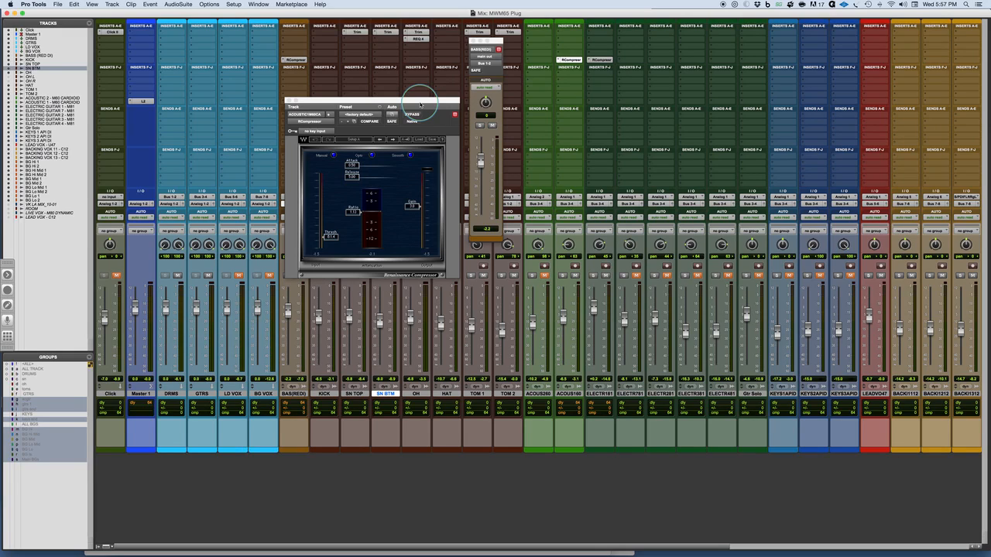
# - Switch to the presentation showing the "Tonal Balancing With Compression" title slide
pyautogui.press('super+Tab')
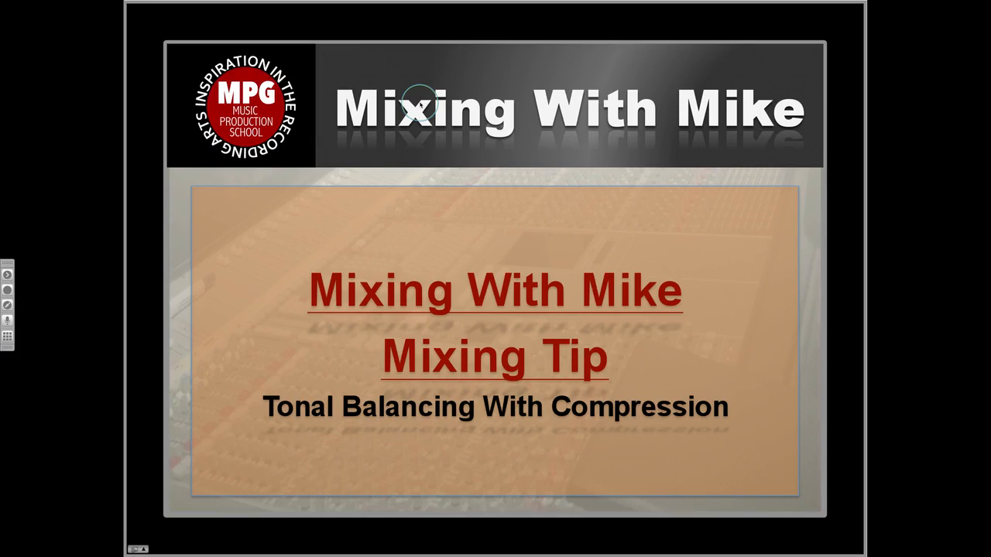